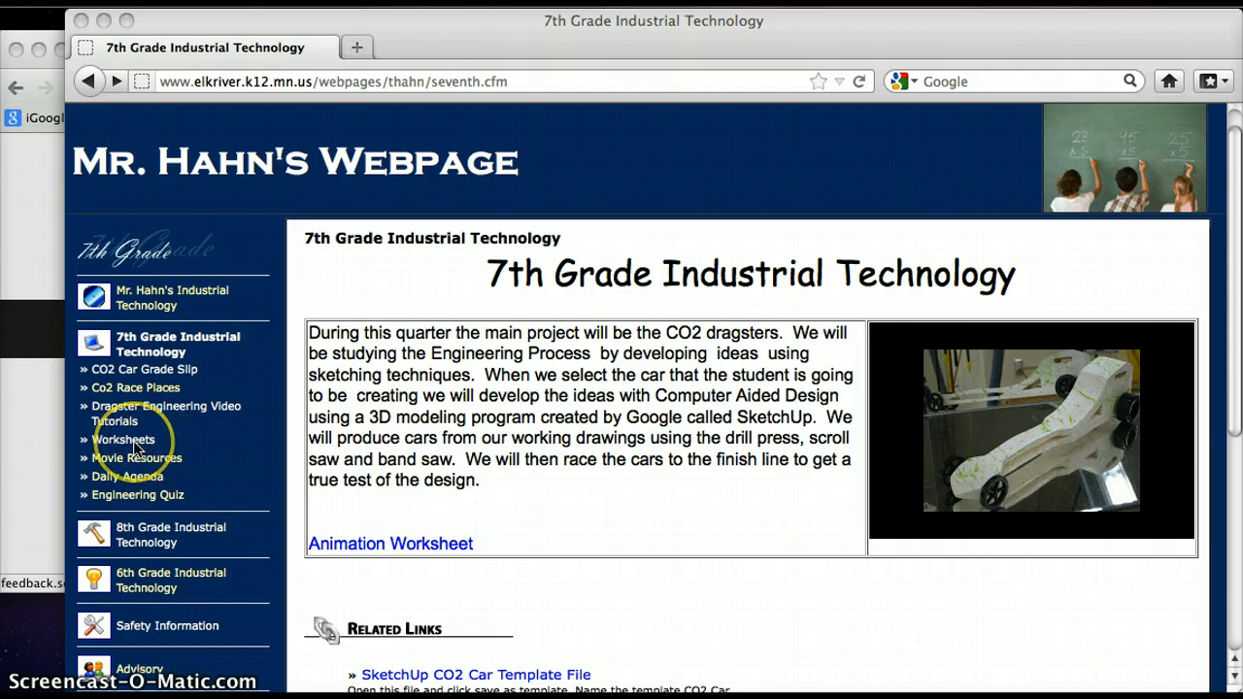
- Look through the shared Website Worksheets folder via the Worksheets link on the 7th grade page, and return to that page
click(136, 442)
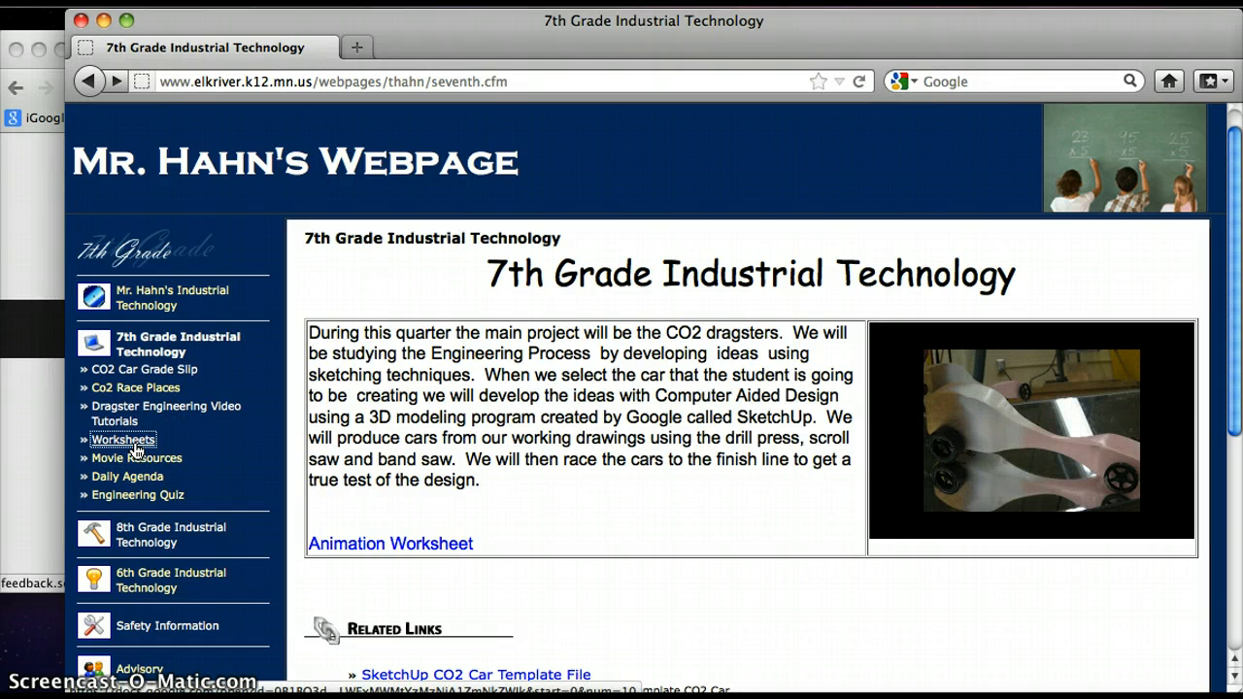
click(131, 443)
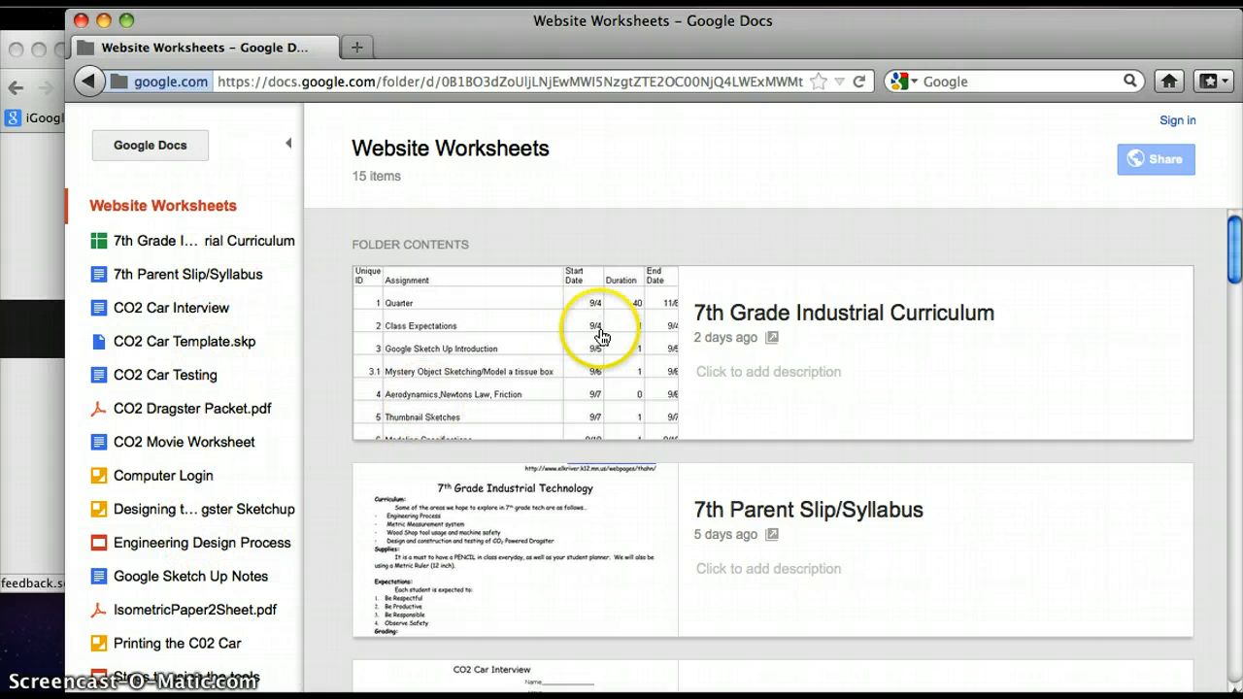
scroll(600, 330, down, 5)
scroll(602, 337, down, 10)
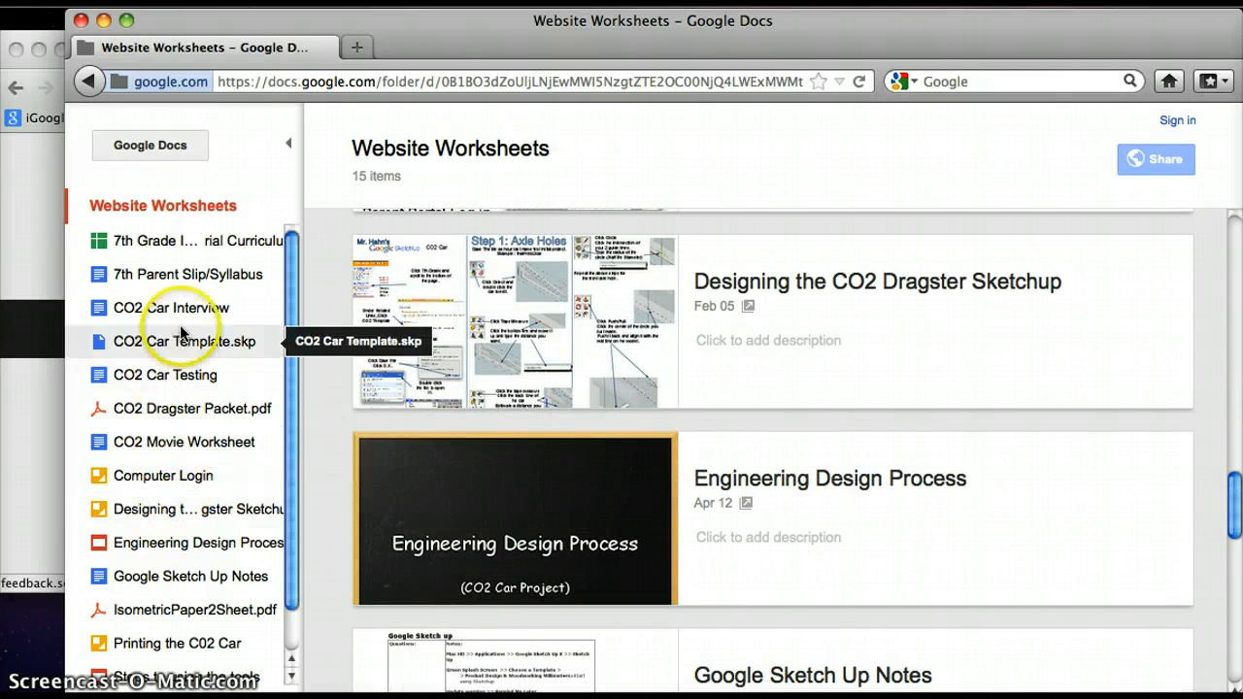
scroll(177, 333, down, 1)
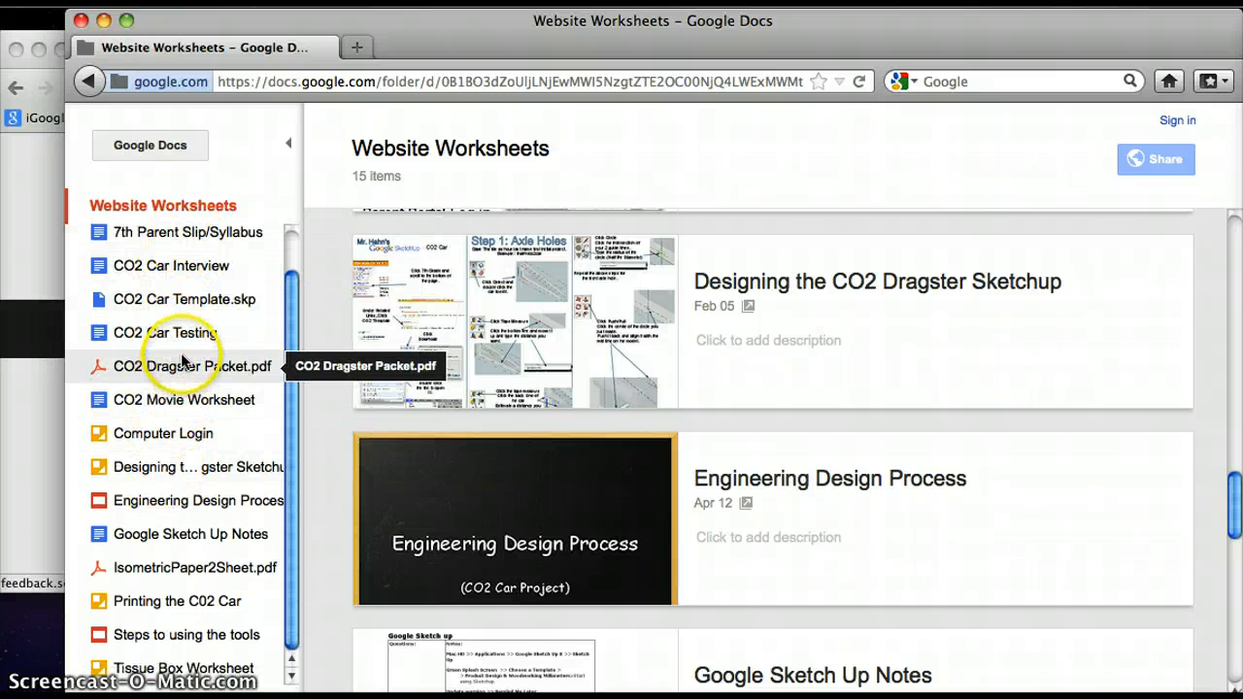
scroll(192, 378, up, 1)
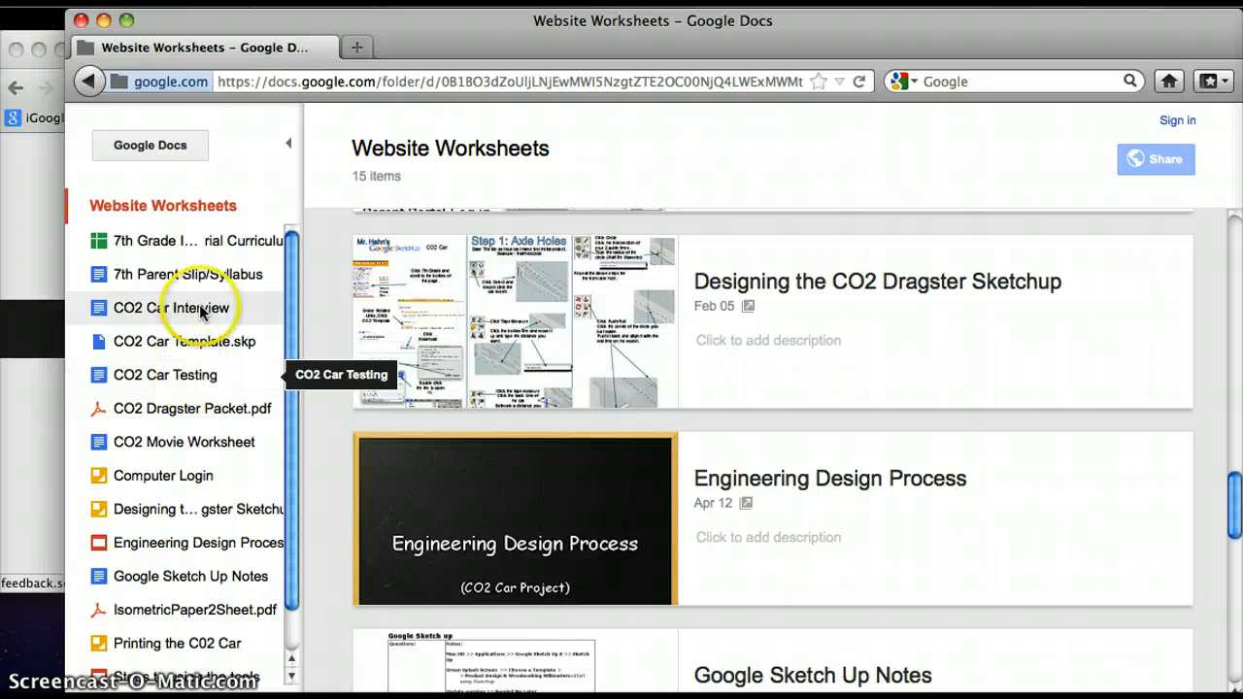
click(88, 81)
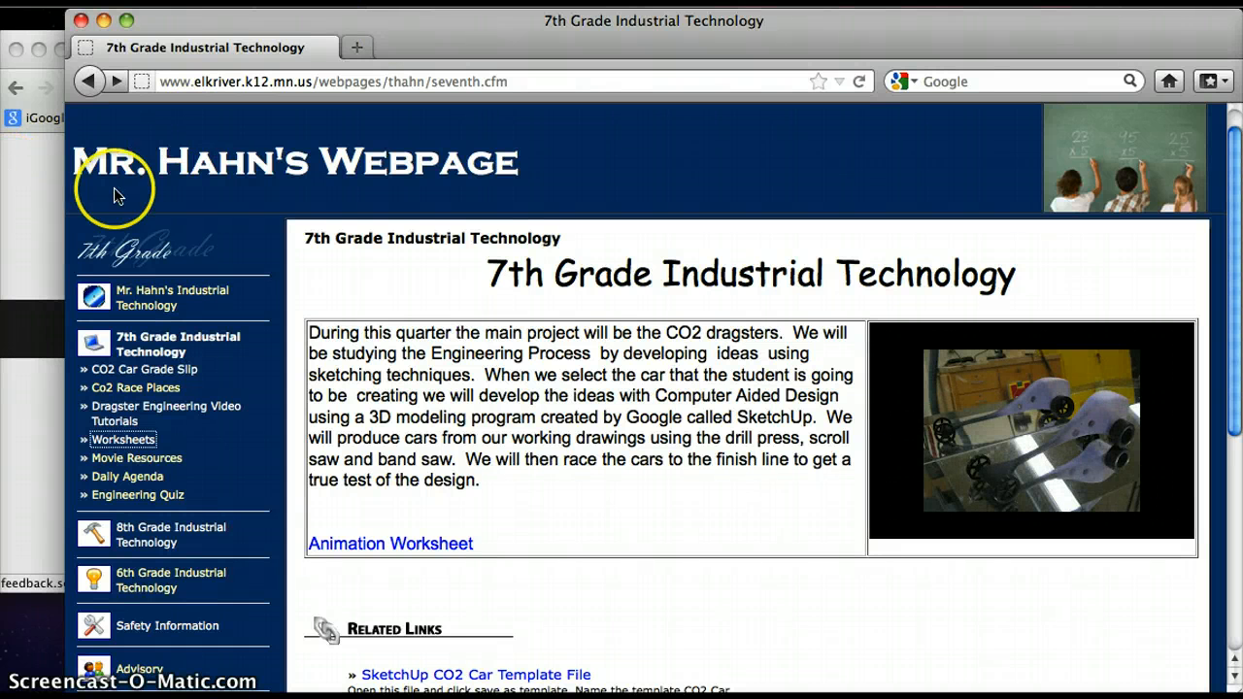
- Switch to the other browser window, enlarge it, and show the Website Worksheets folder in Google Drive
click(36, 204)
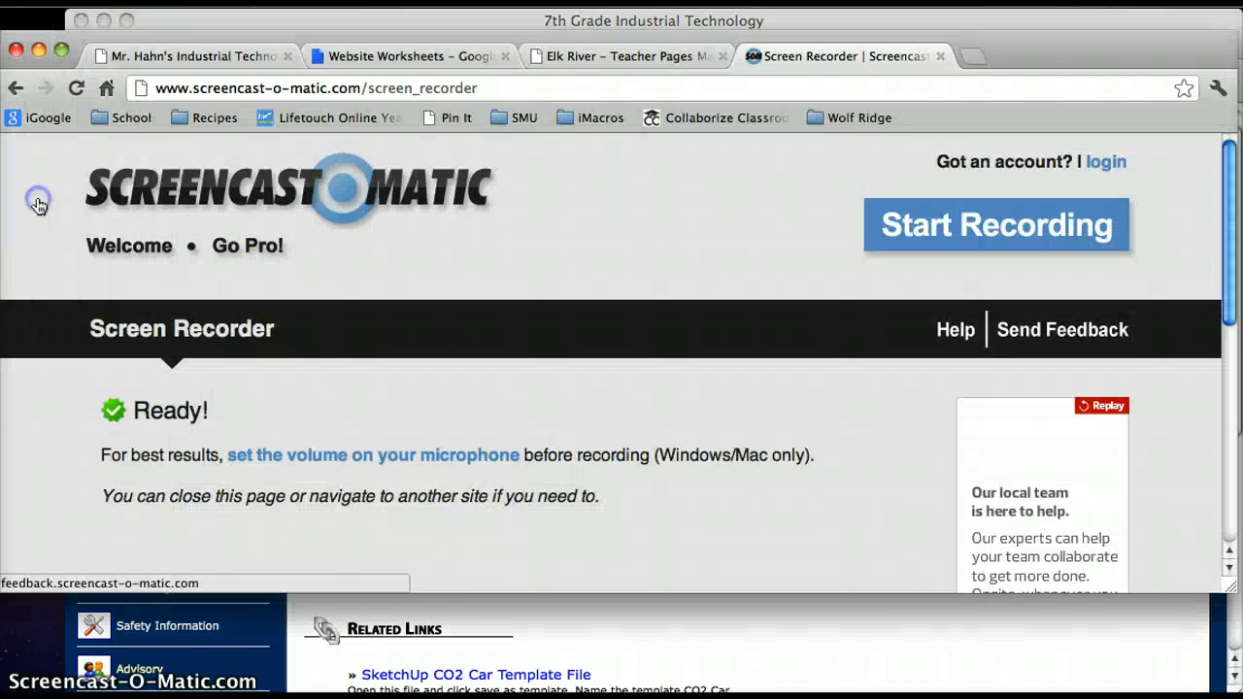
drag(264, 32, 270, 19)
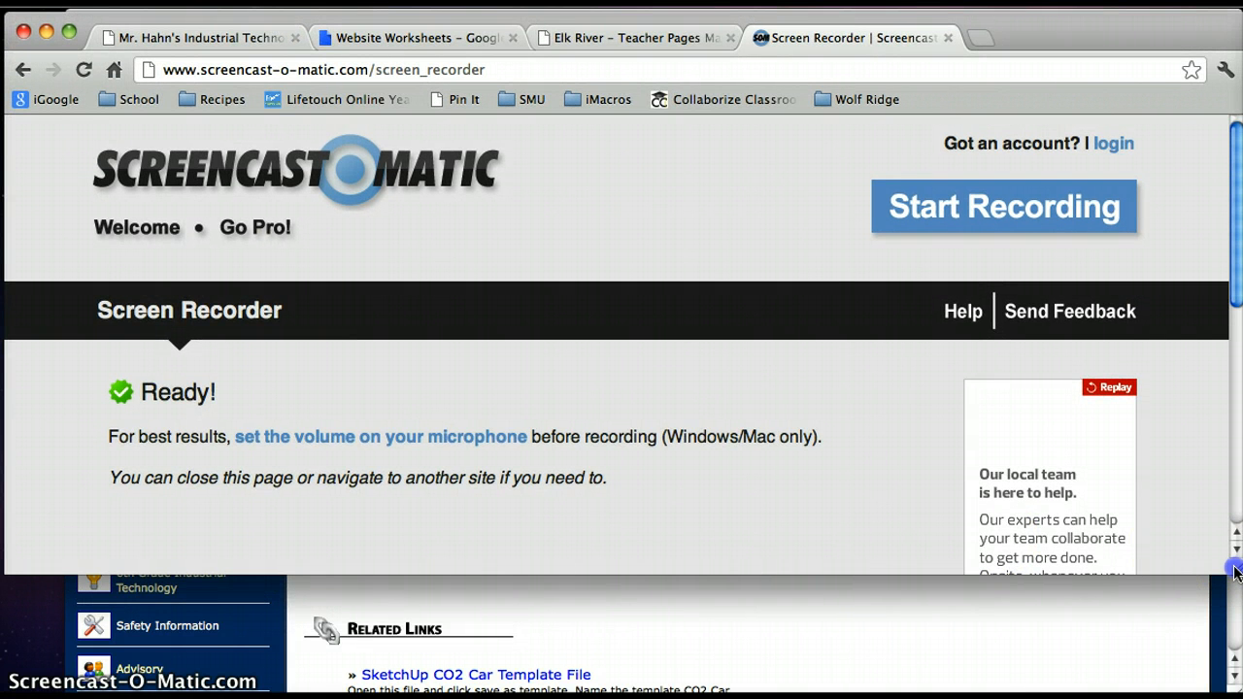
drag(1236, 572, 1236, 661)
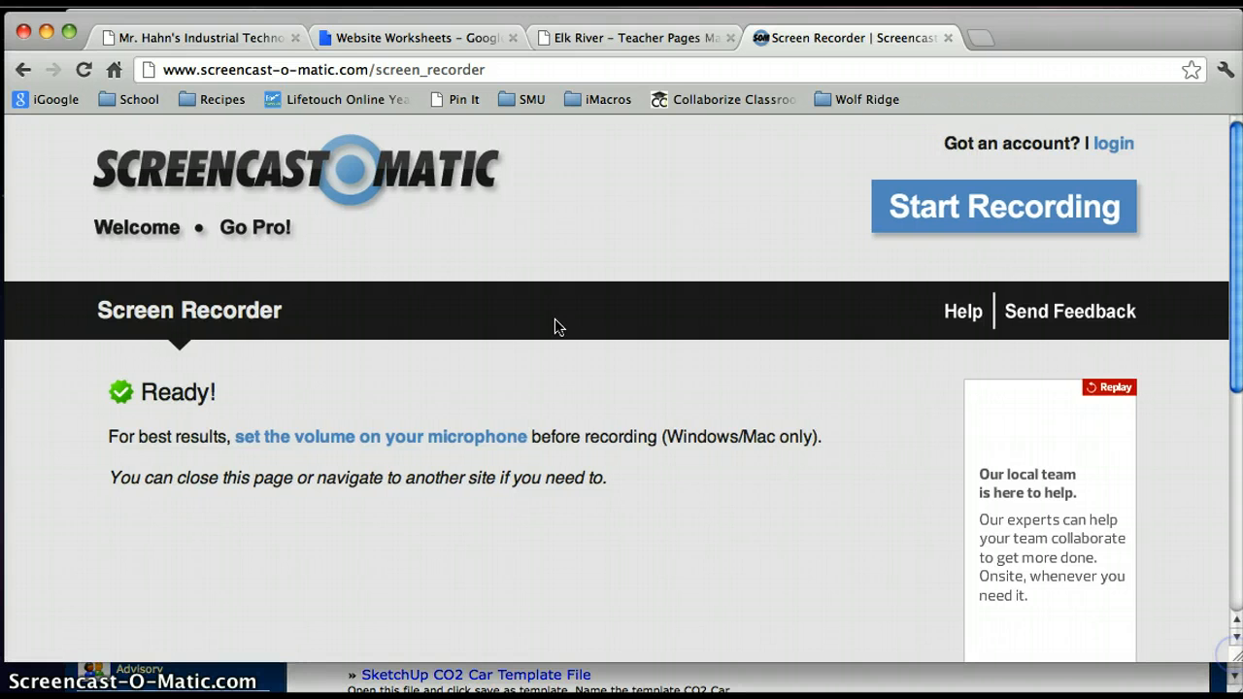
click(209, 37)
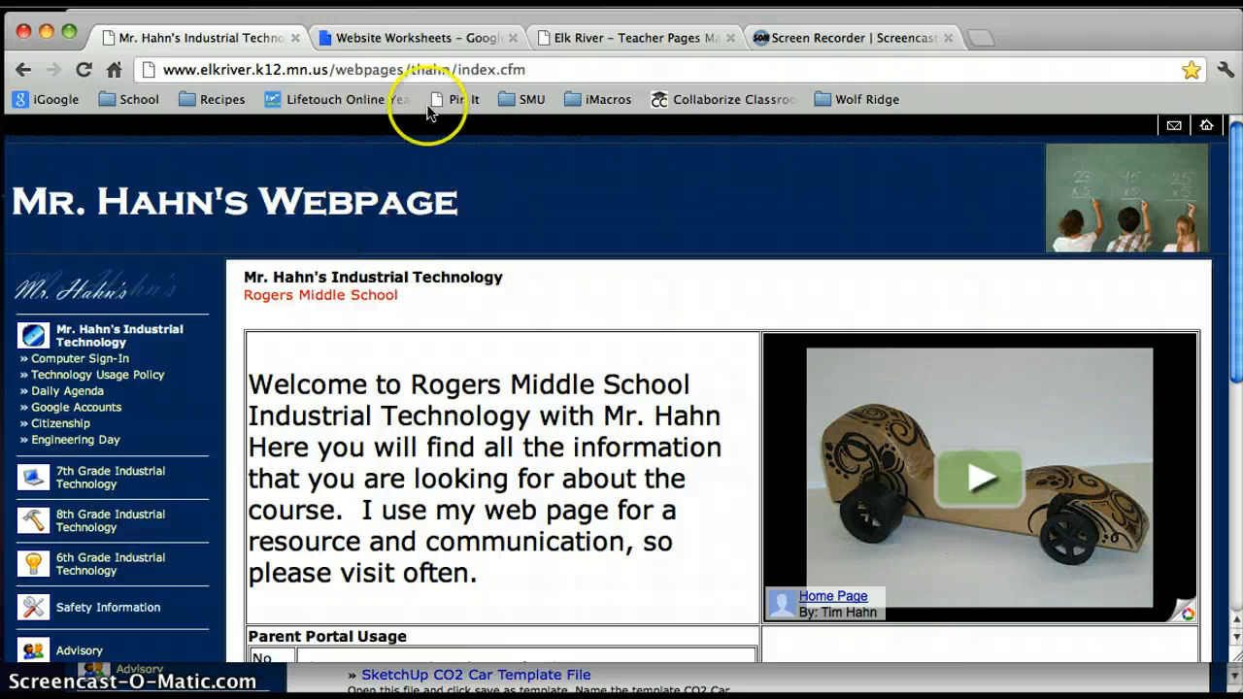
click(388, 37)
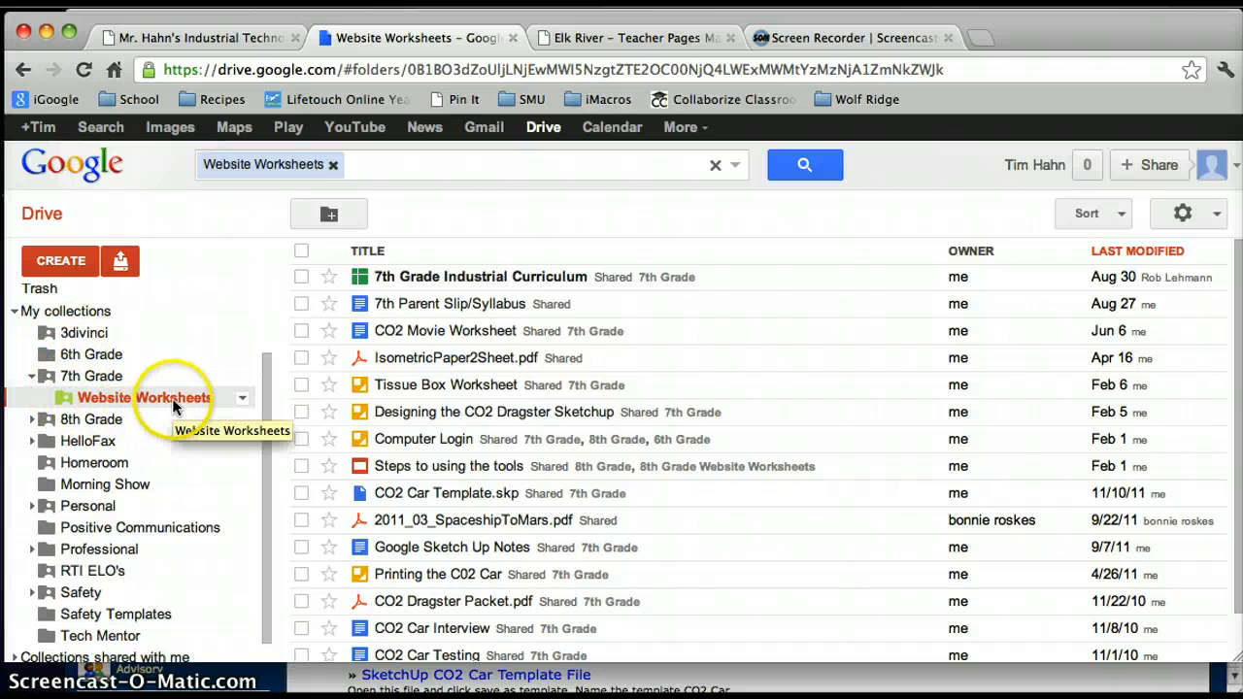
- Move the Gen. Shop Safety document from the Safety folder into the 7th Grade Website Worksheets folder, and open that folder
click(32, 419)
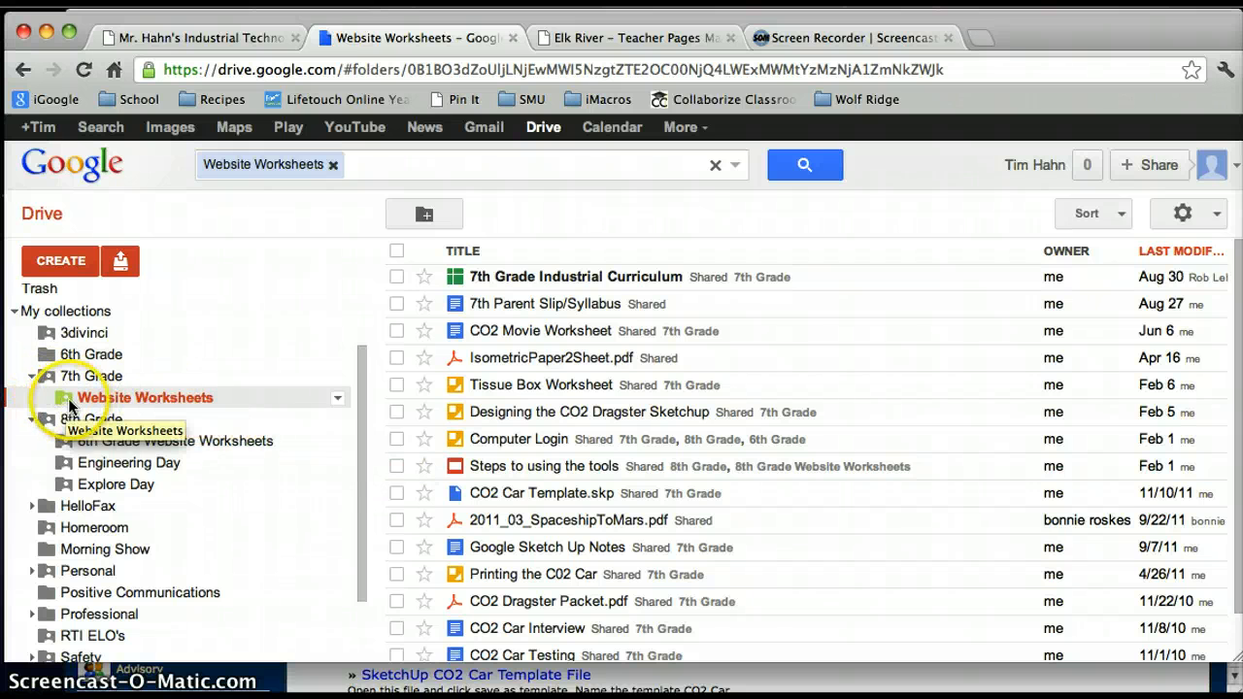
click(170, 404)
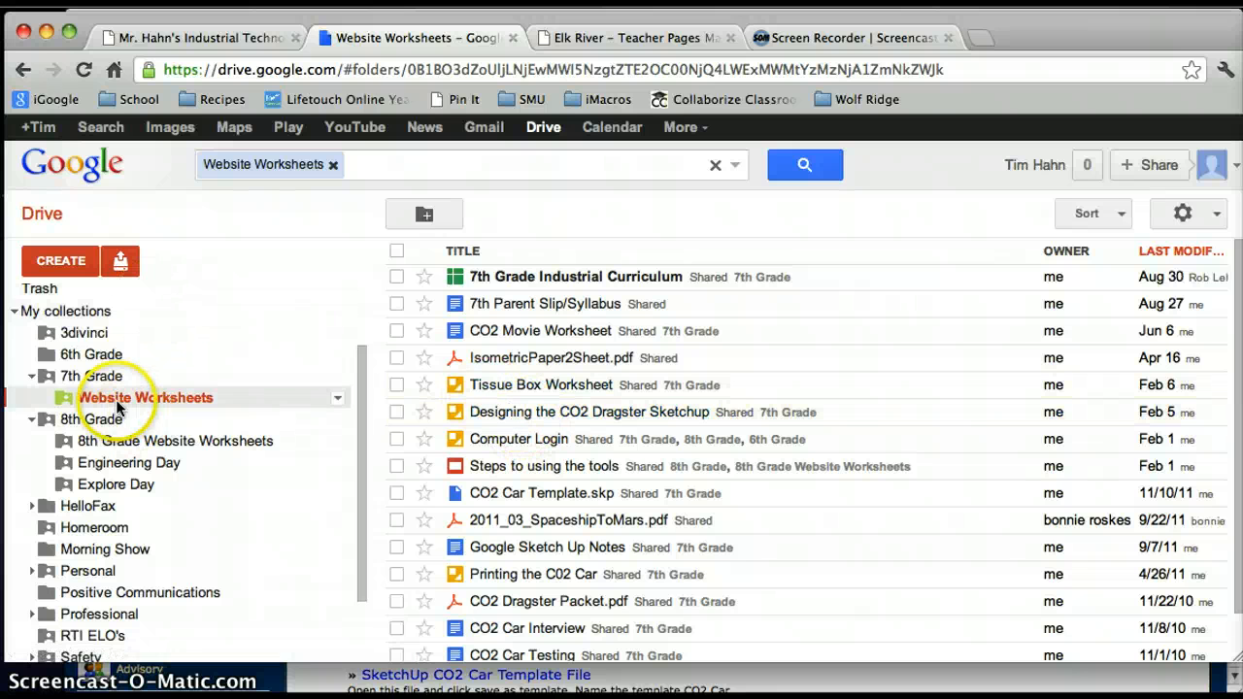
click(60, 311)
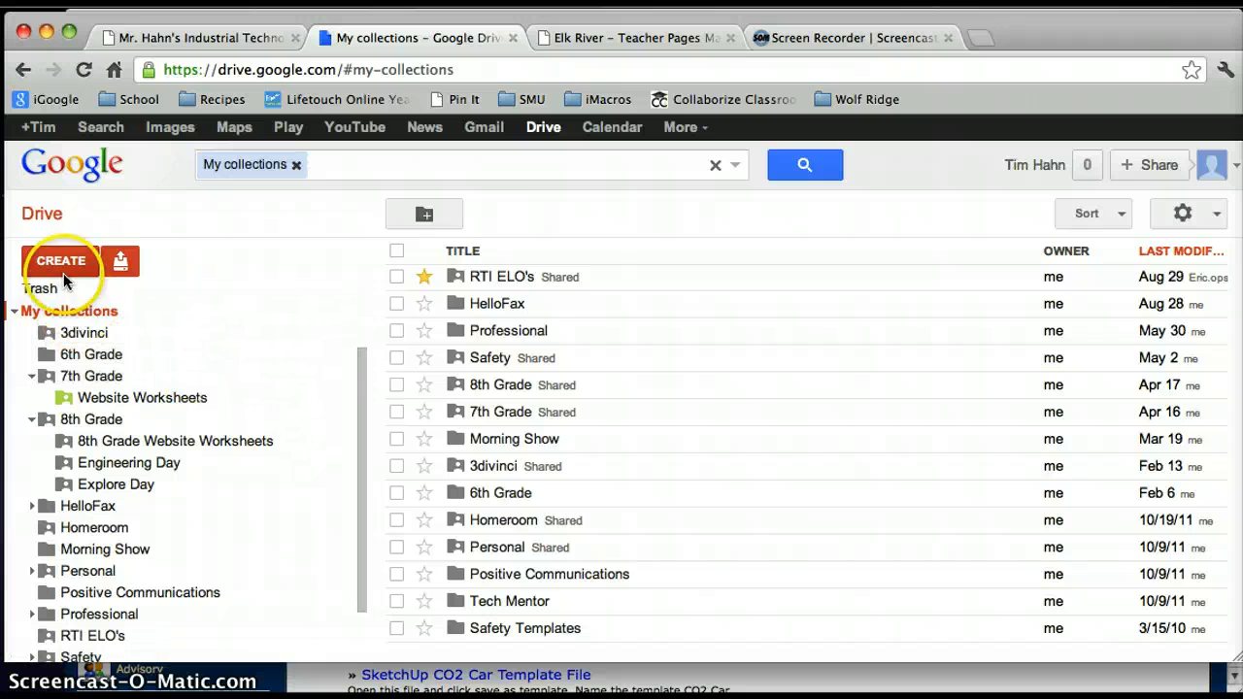
click(490, 358)
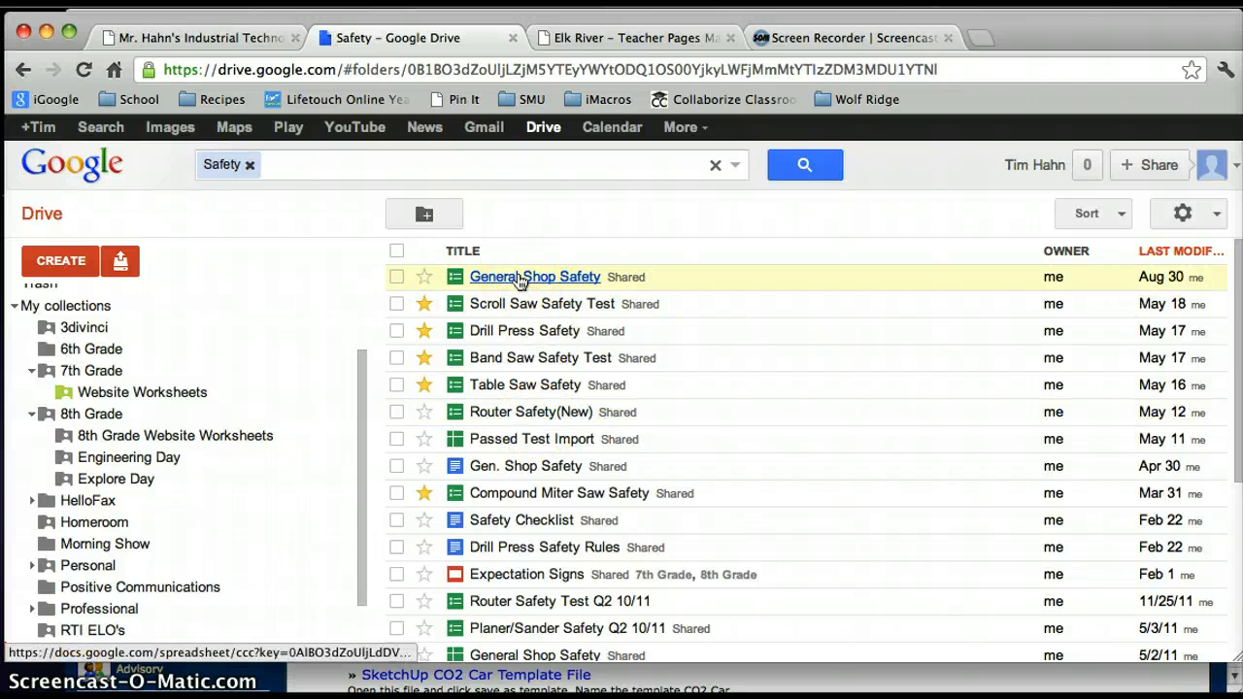
click(518, 469)
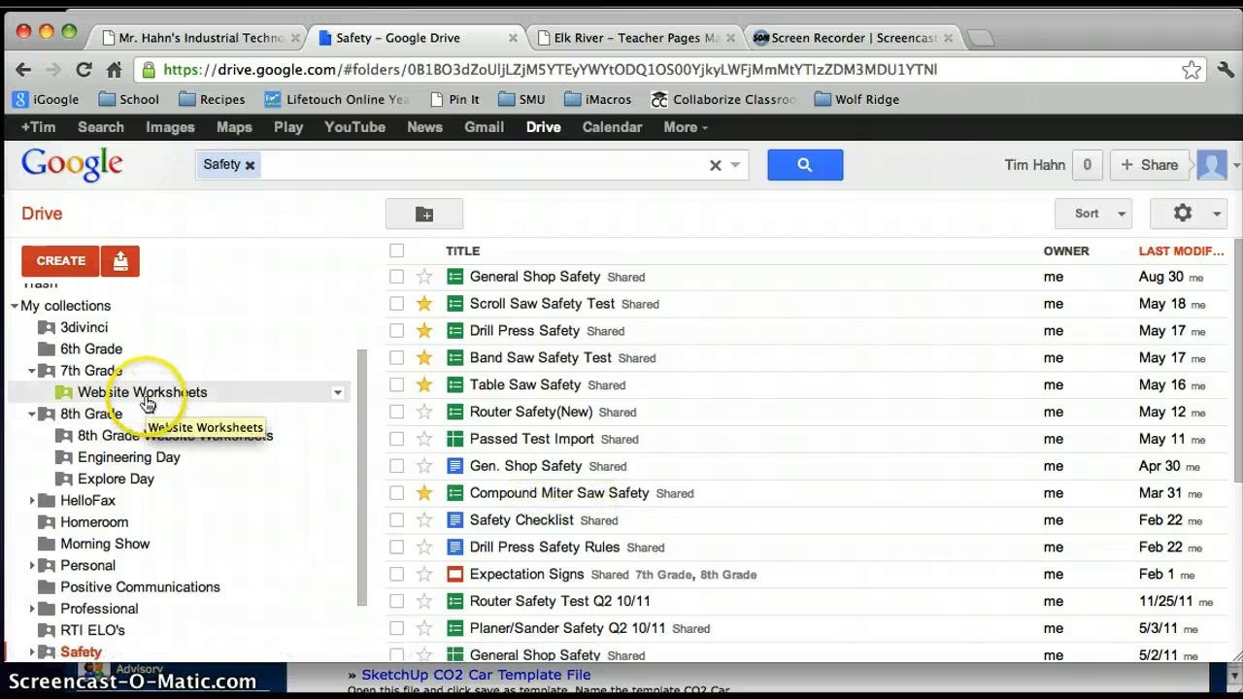
drag(493, 473, 141, 397)
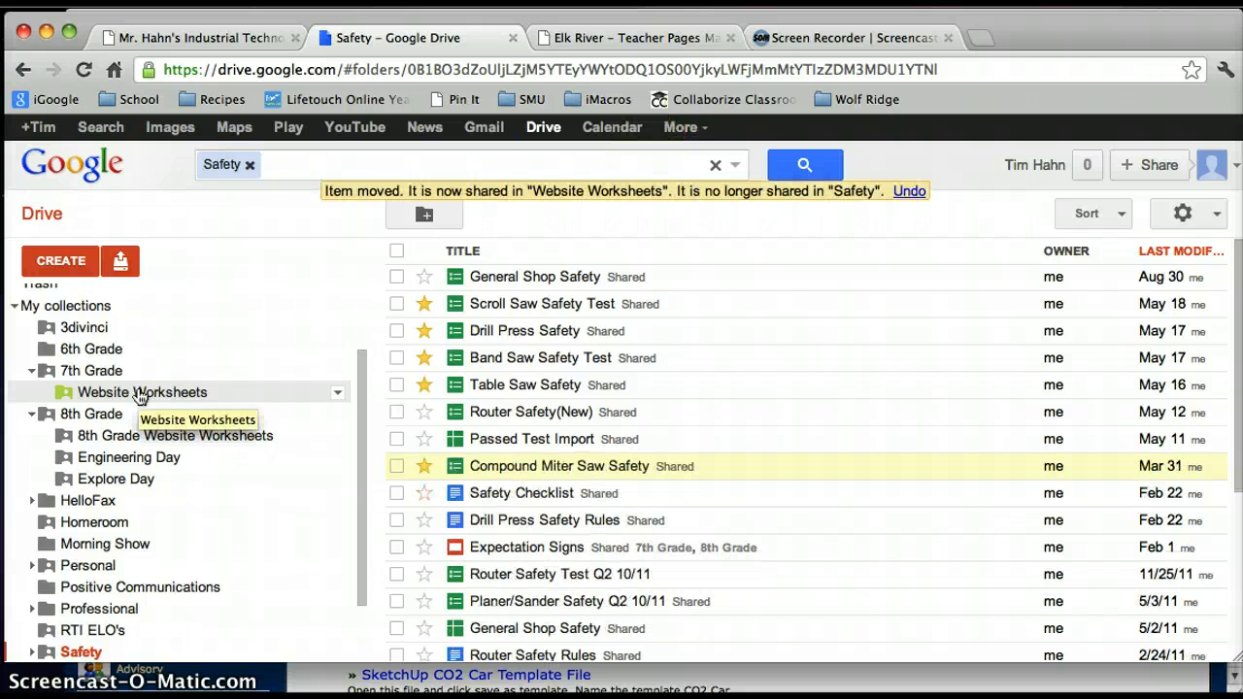
click(140, 392)
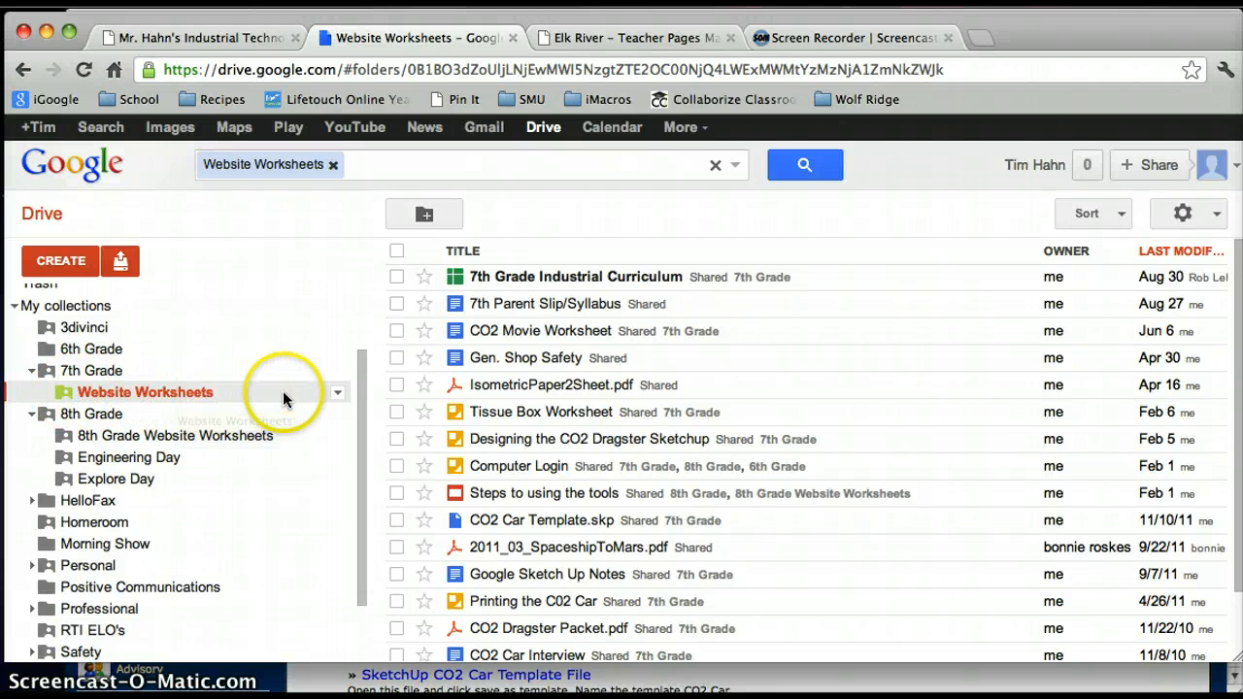
- Save the Website Worksheets folder's sharing visibility as Public on the web, without letting anyone edit
click(336, 396)
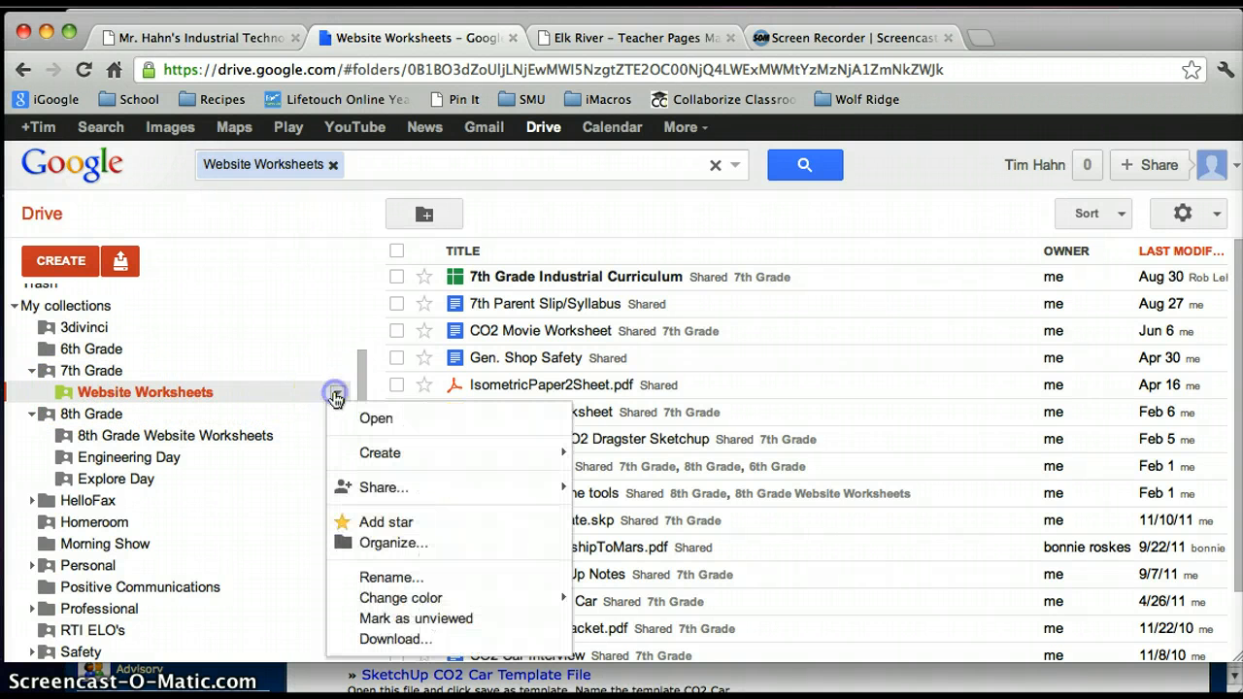
click(360, 493)
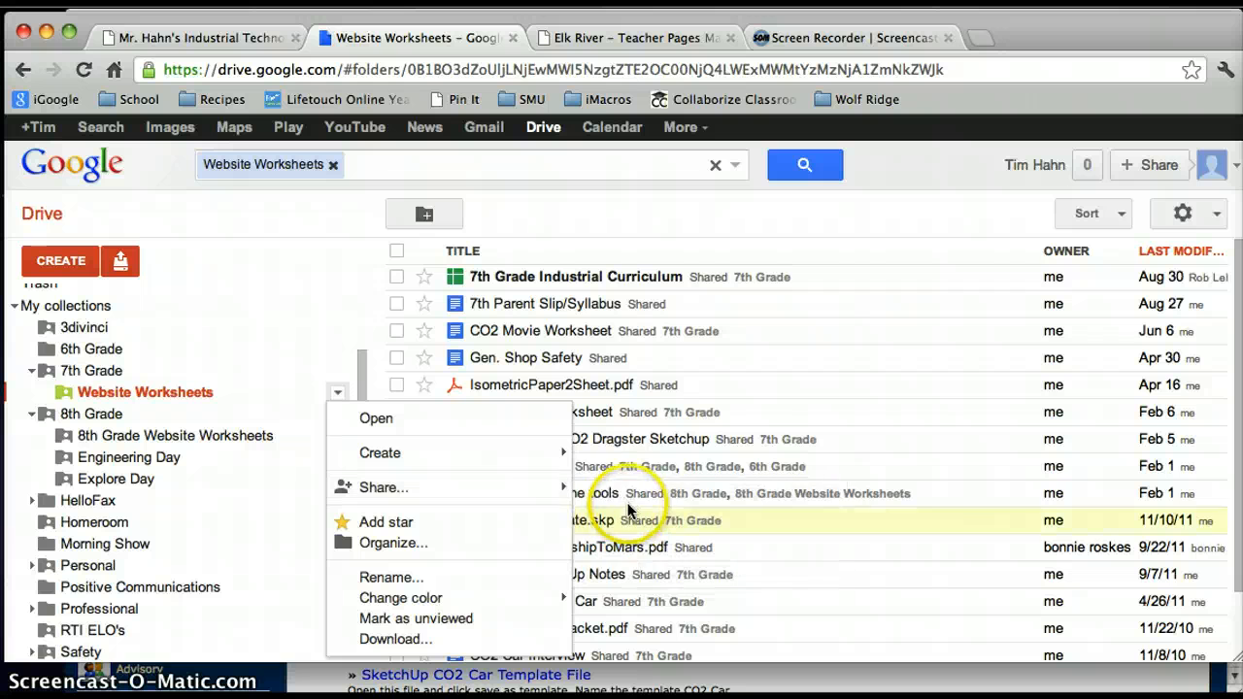
mouse_move(558, 494)
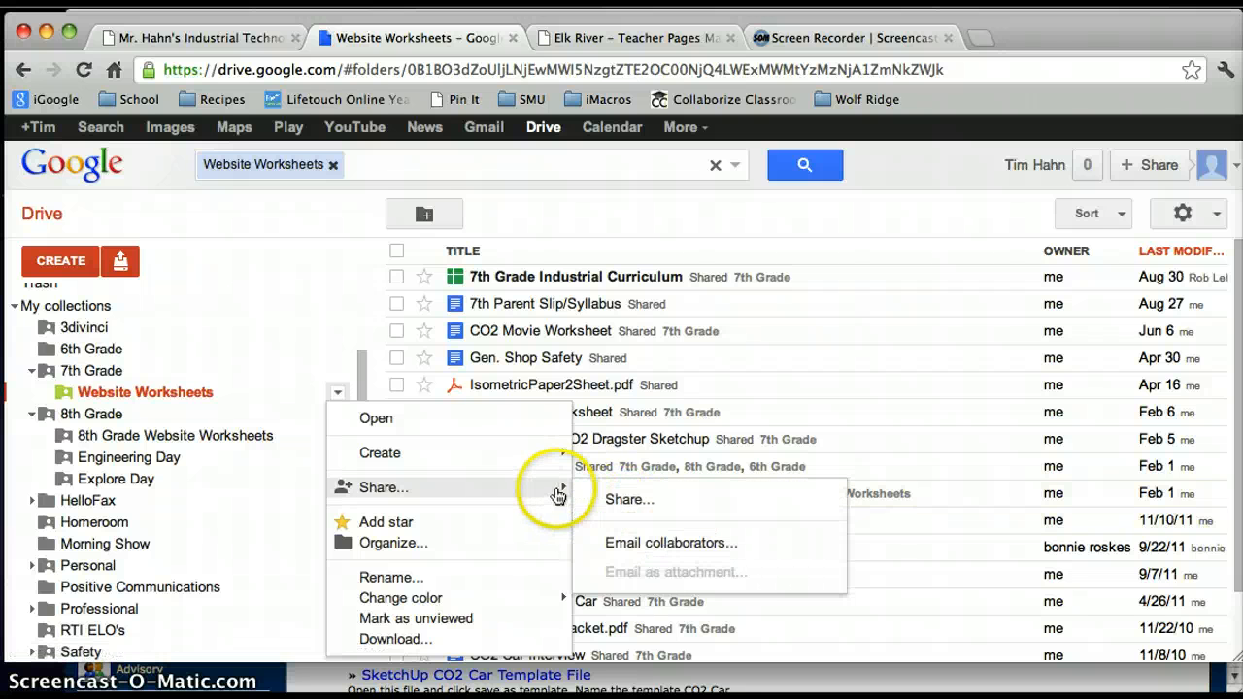
click(620, 503)
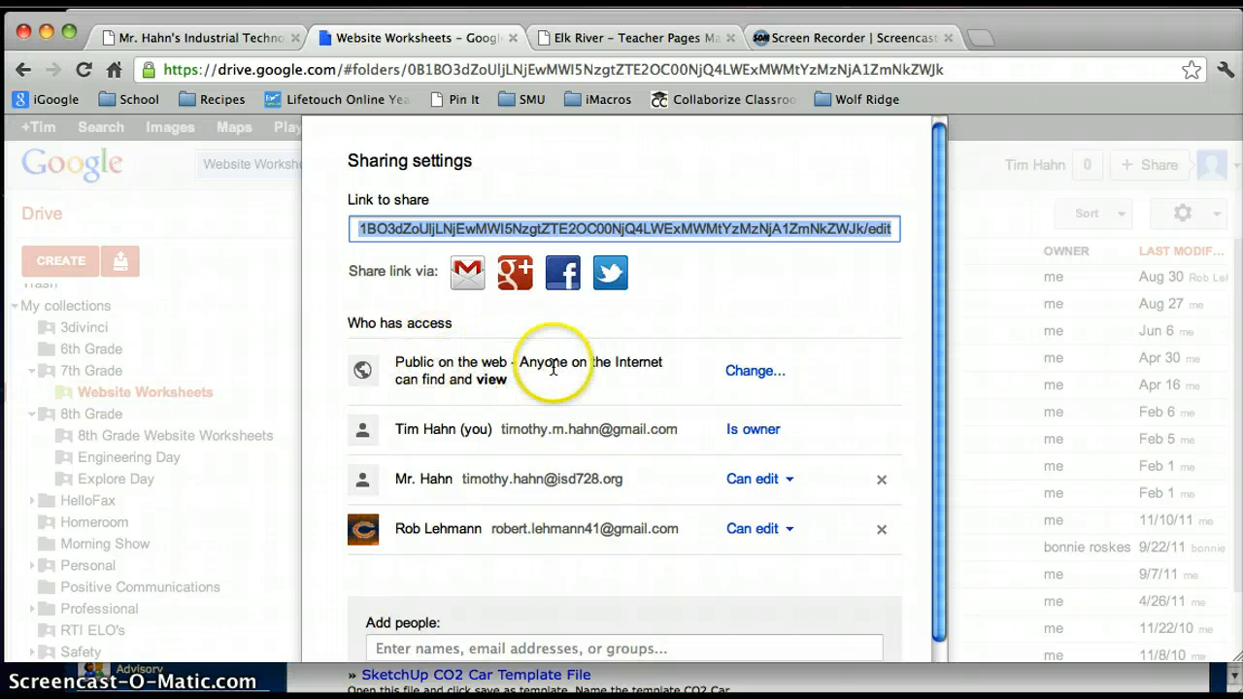
click(751, 374)
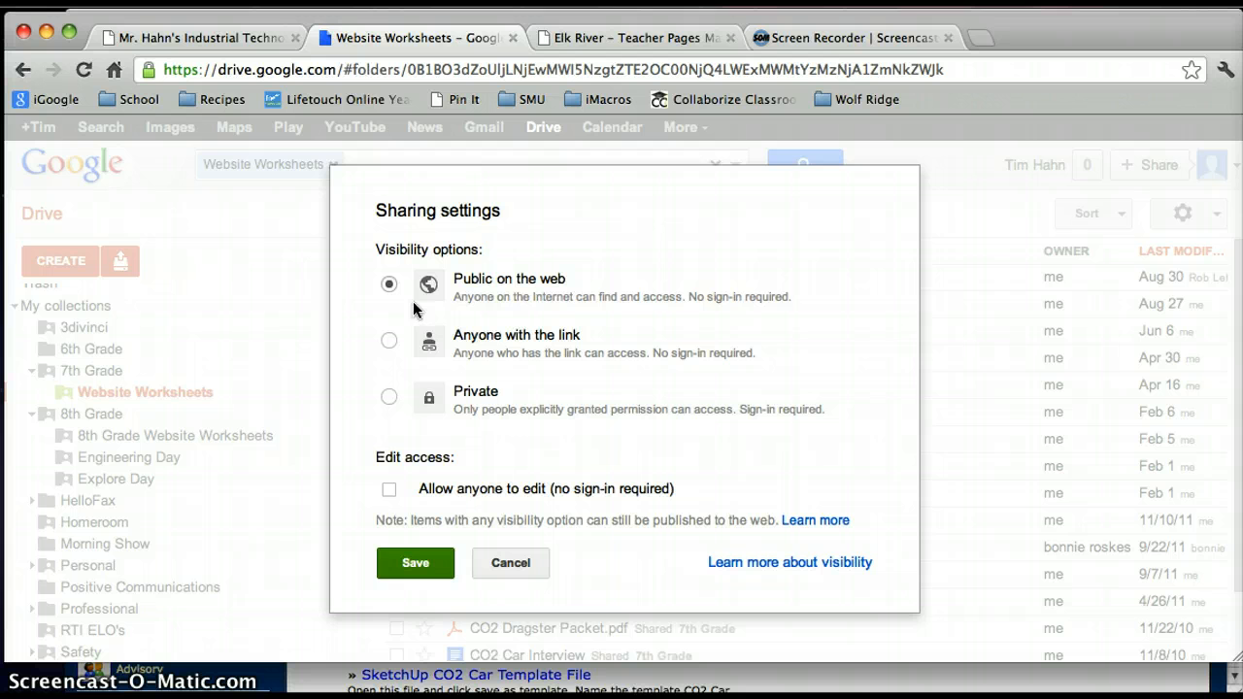
click(406, 563)
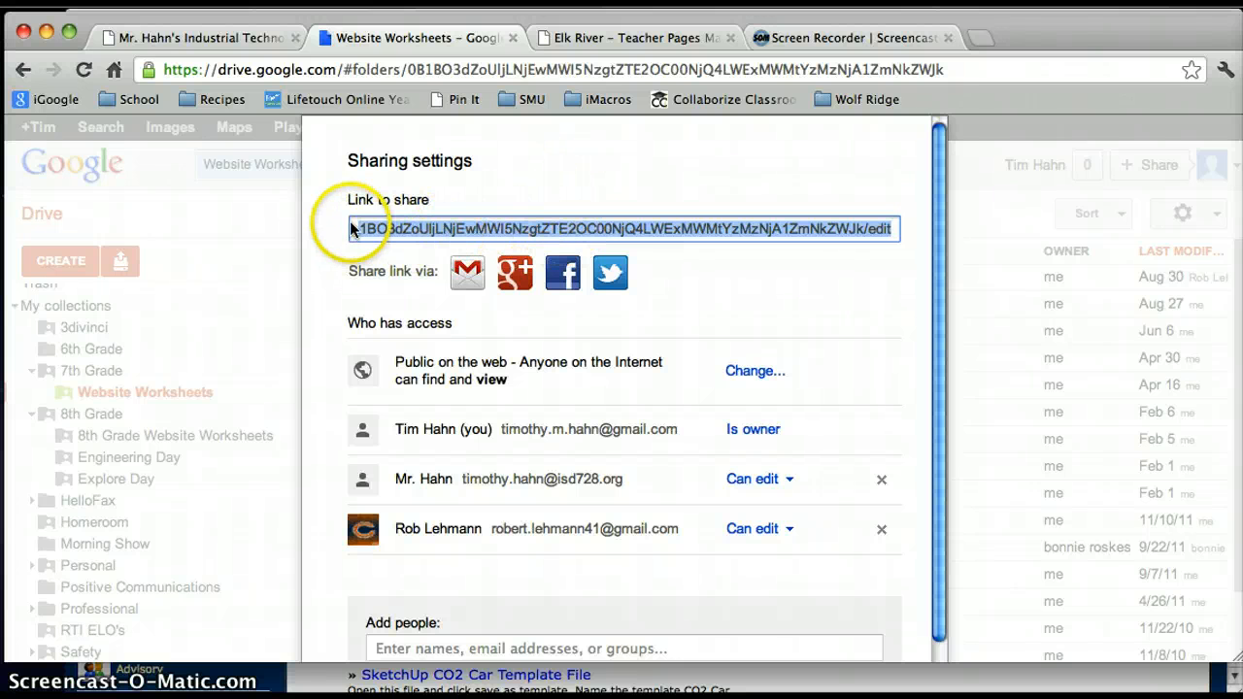
- Copy the Website Worksheets folder's link to share and finish the sharing settings
click(735, 310)
click(710, 230)
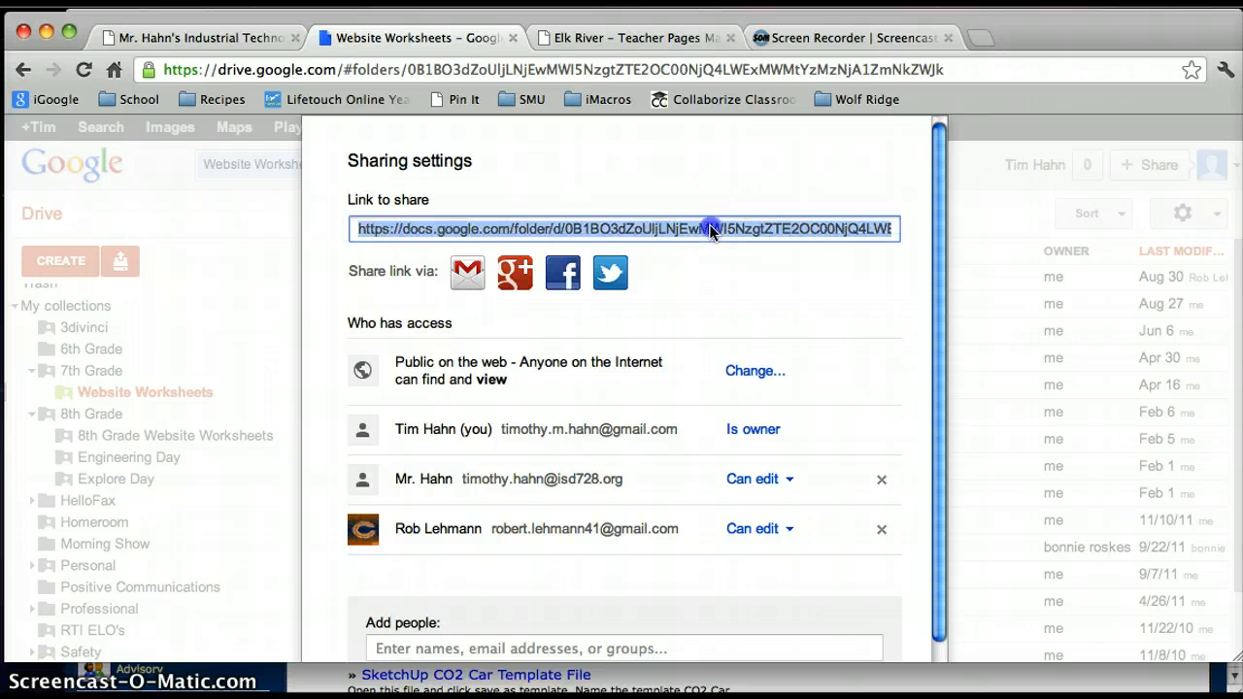
right_click(637, 227)
click(680, 315)
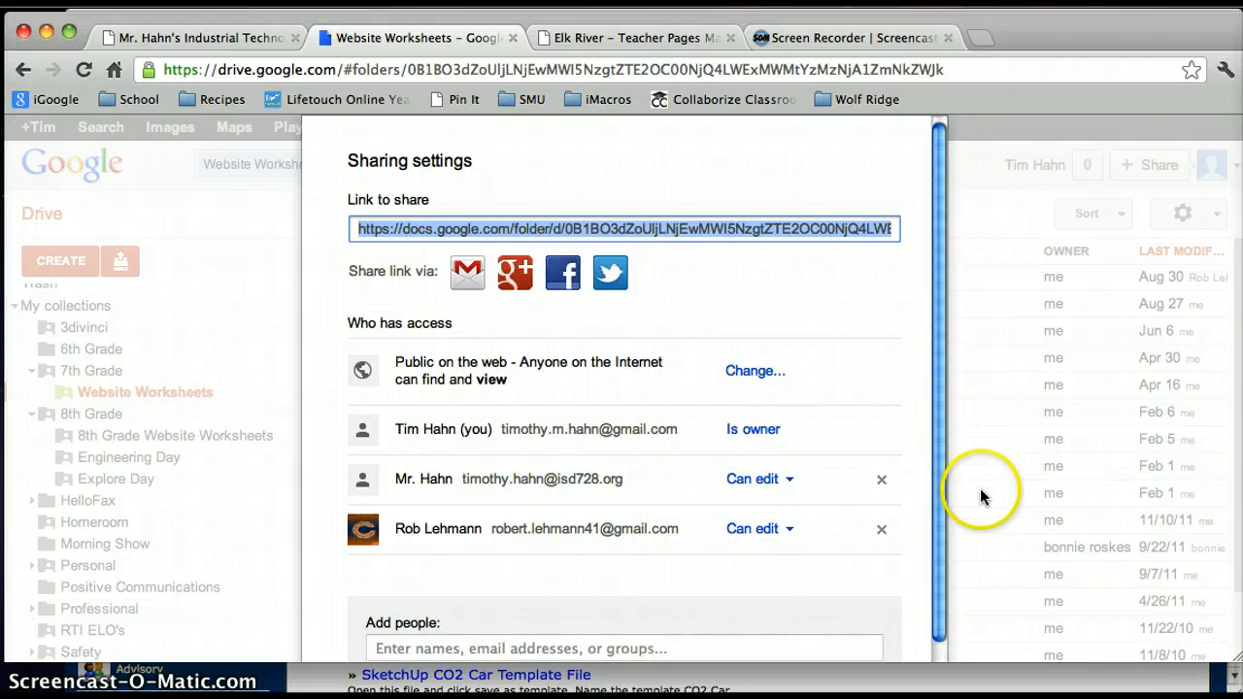
drag(922, 464, 914, 409)
drag(945, 546, 942, 605)
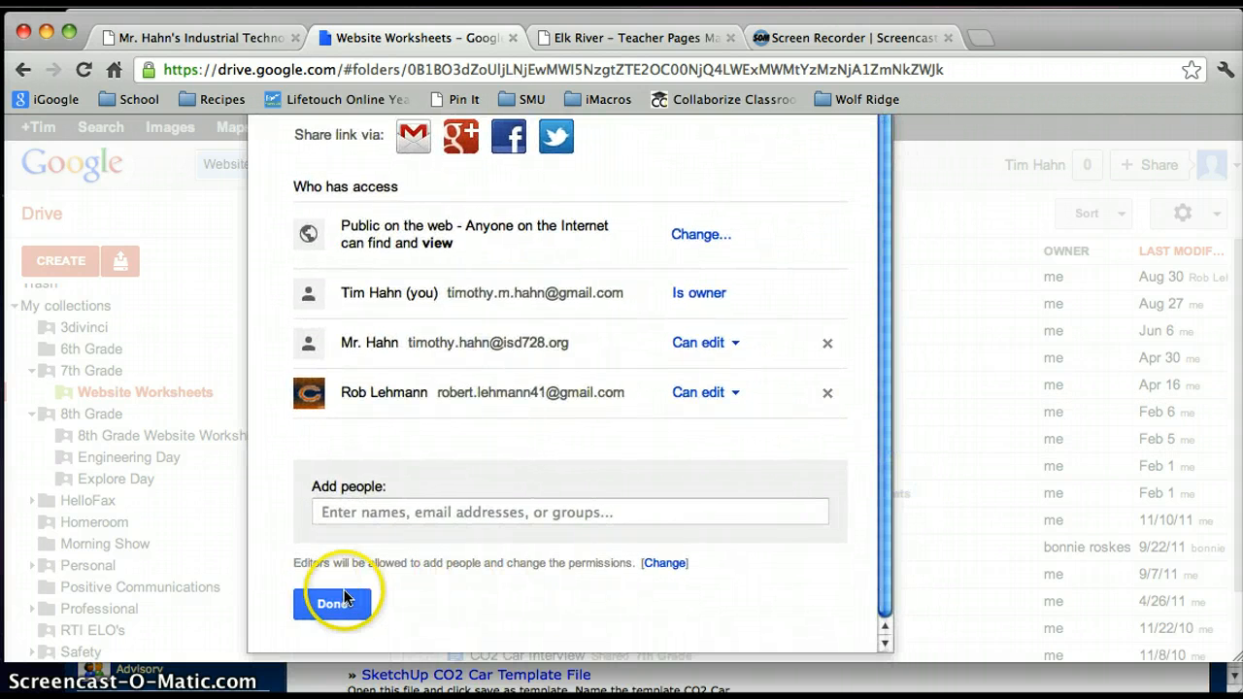
click(346, 604)
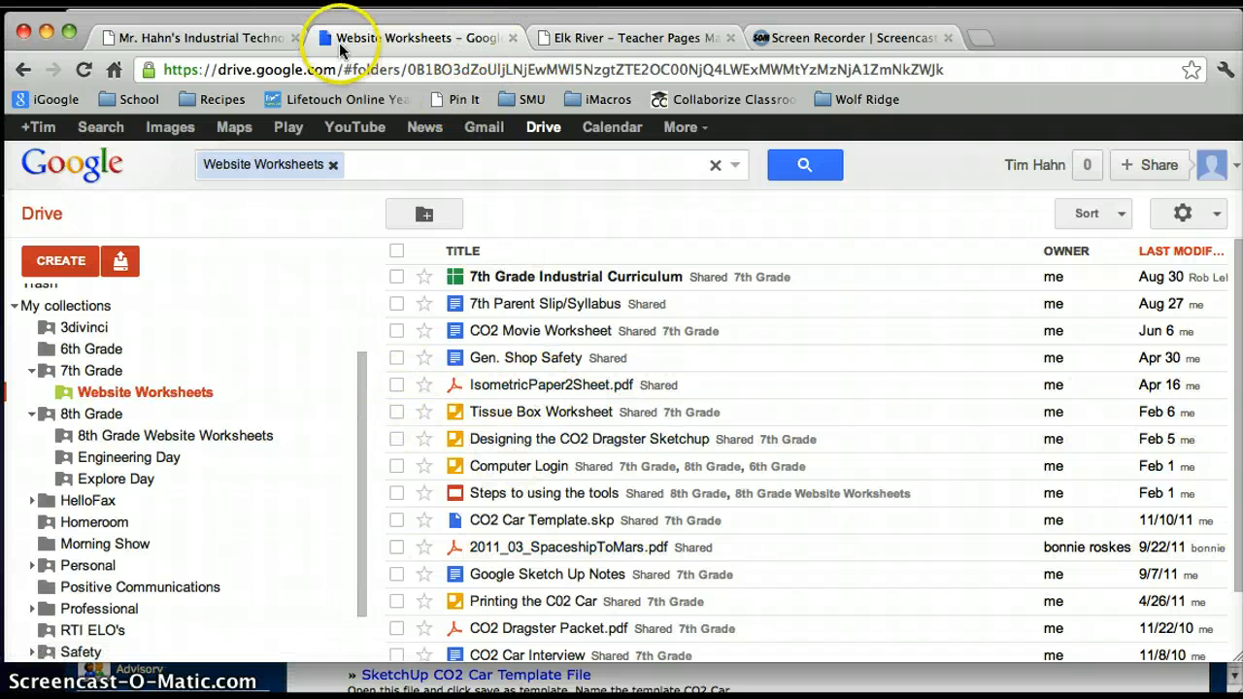
- In the Teacher Pages management site, add a Goto Page sub page titled Handouts under 7th Grade Industrial Technology
click(561, 38)
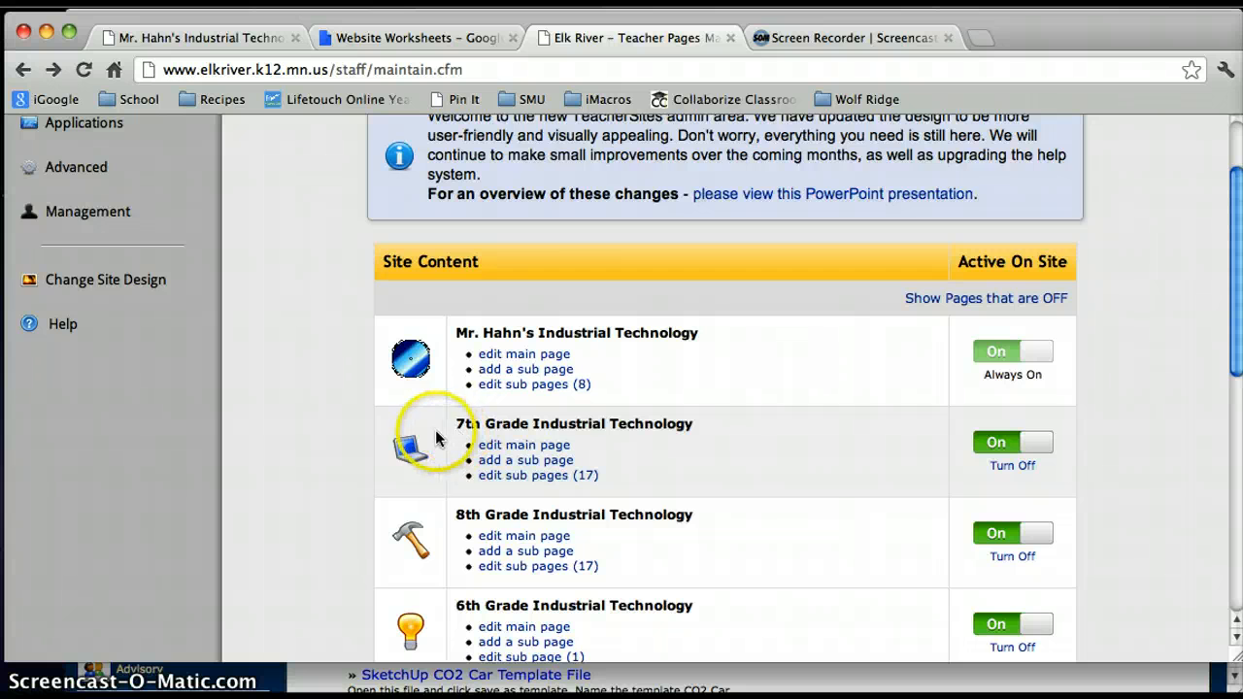
scroll(435, 438, down, 1)
scroll(435, 439, down, 1)
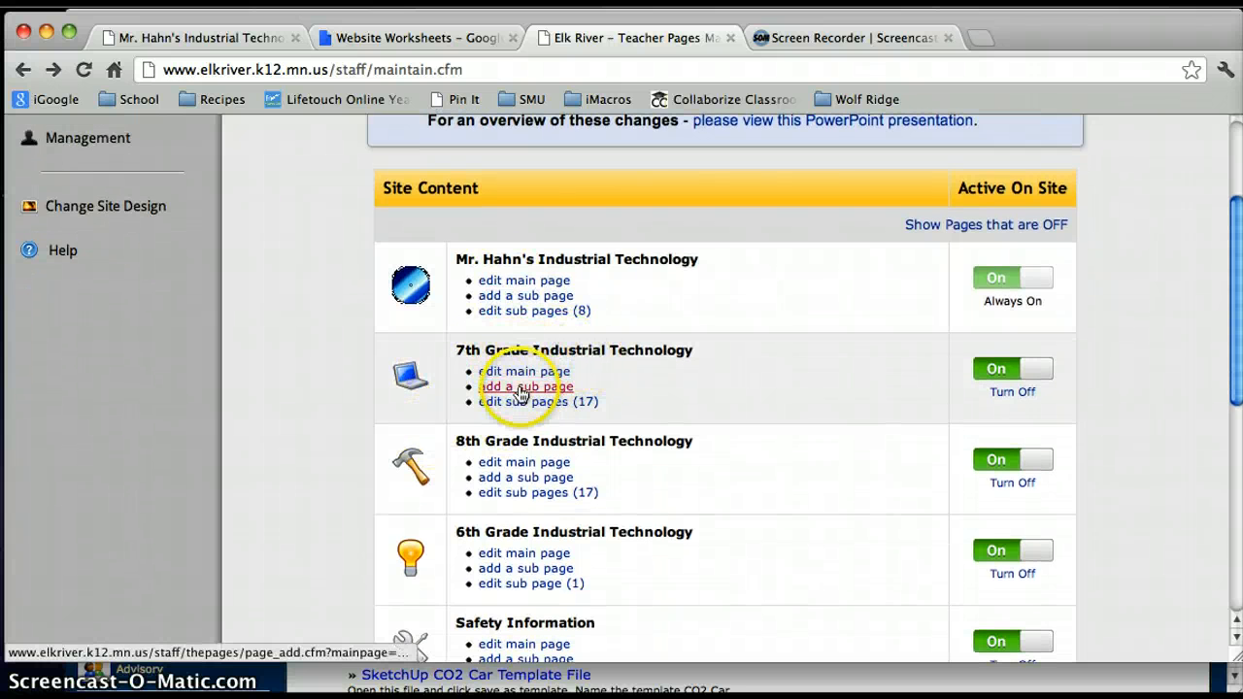
click(521, 388)
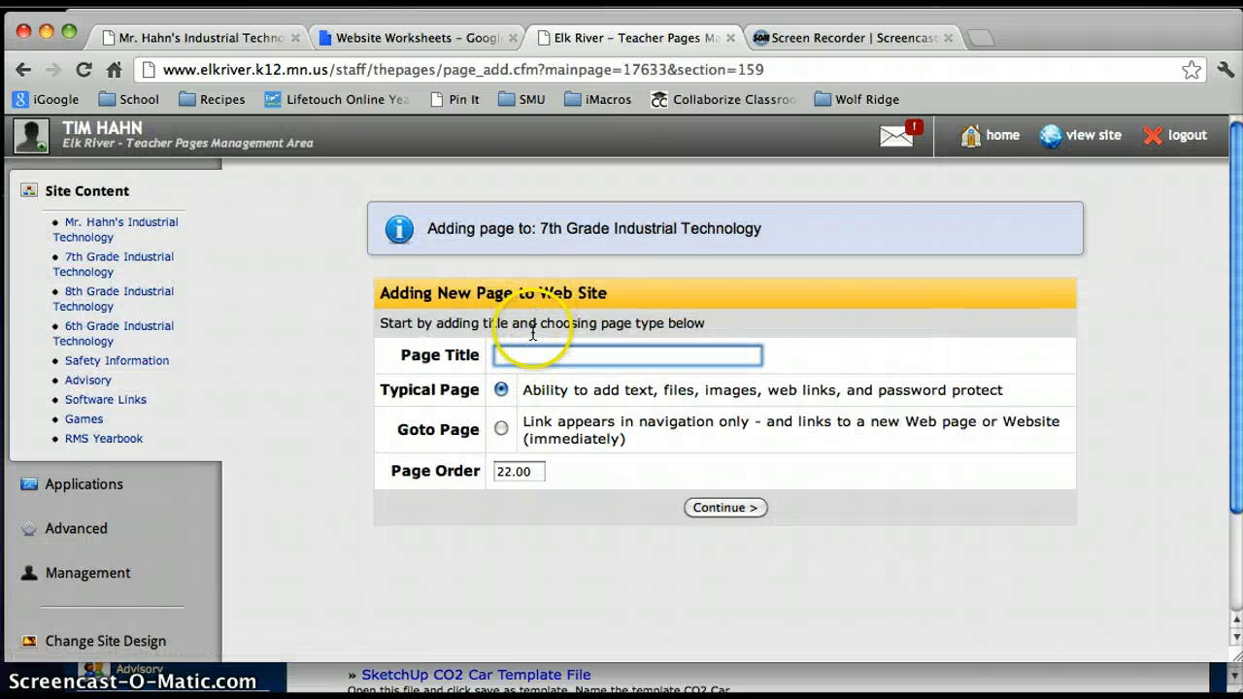
click(508, 356)
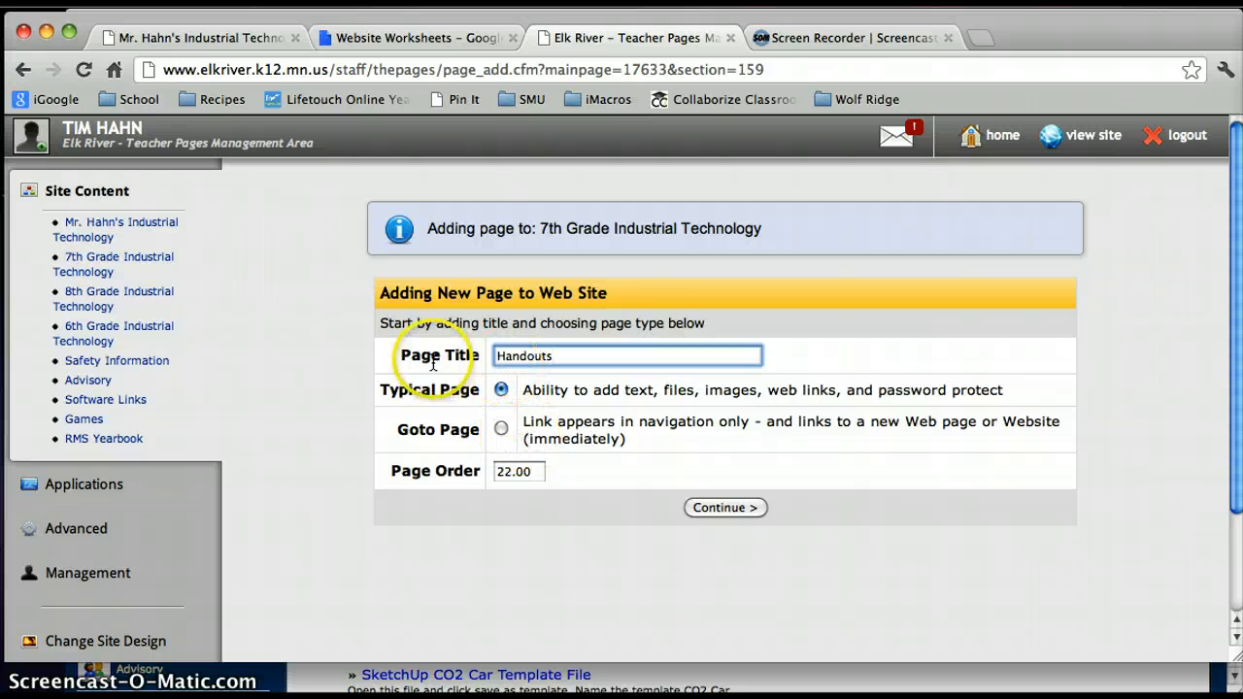
click(500, 430)
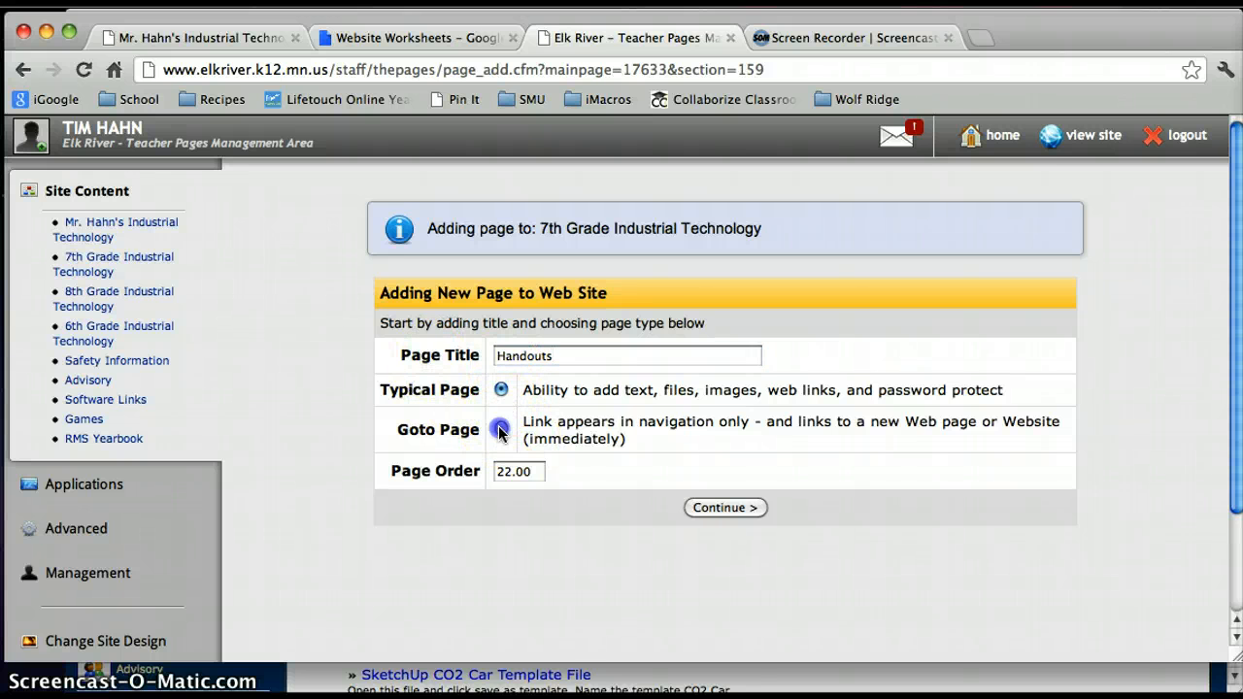
click(715, 499)
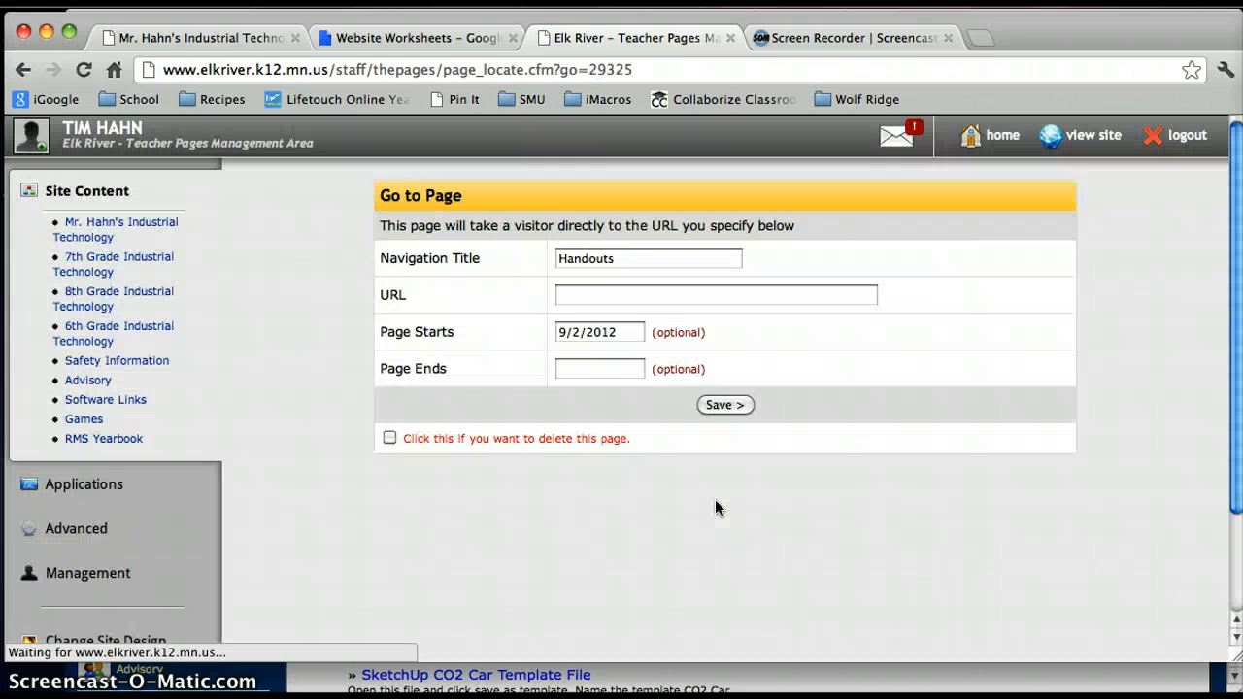
- Paste the copied Website Worksheets folder link as the URL of the Handouts page and save the page
click(622, 297)
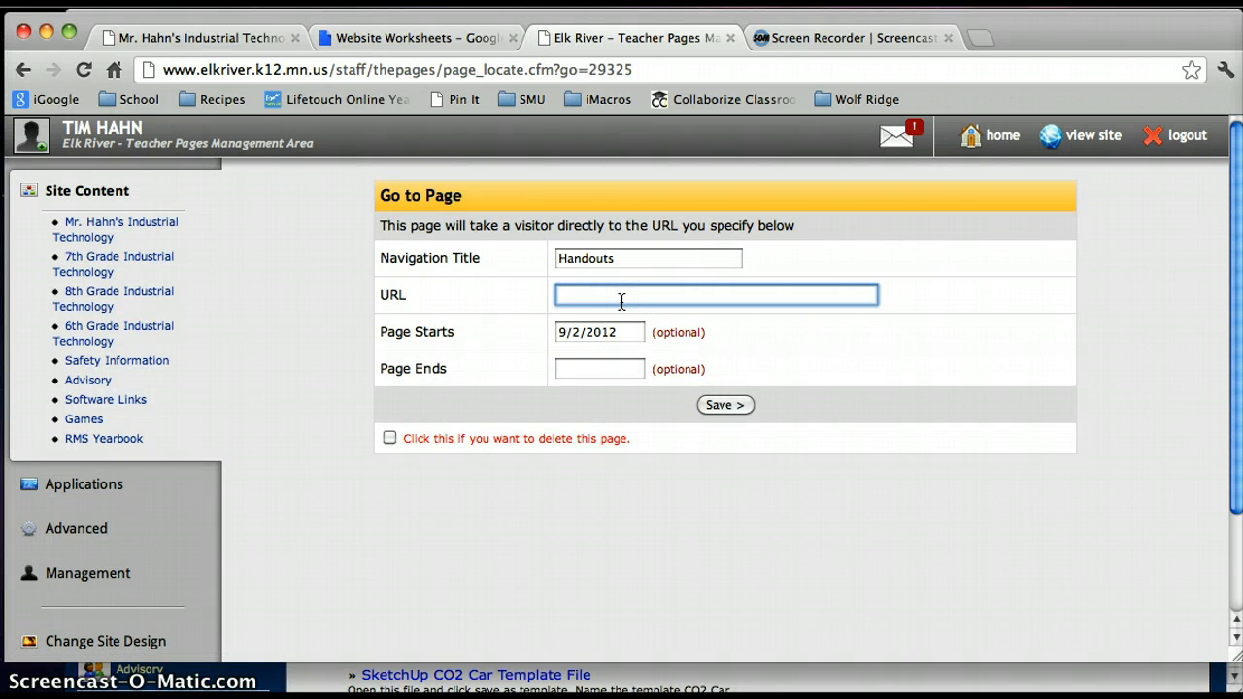
right_click(620, 293)
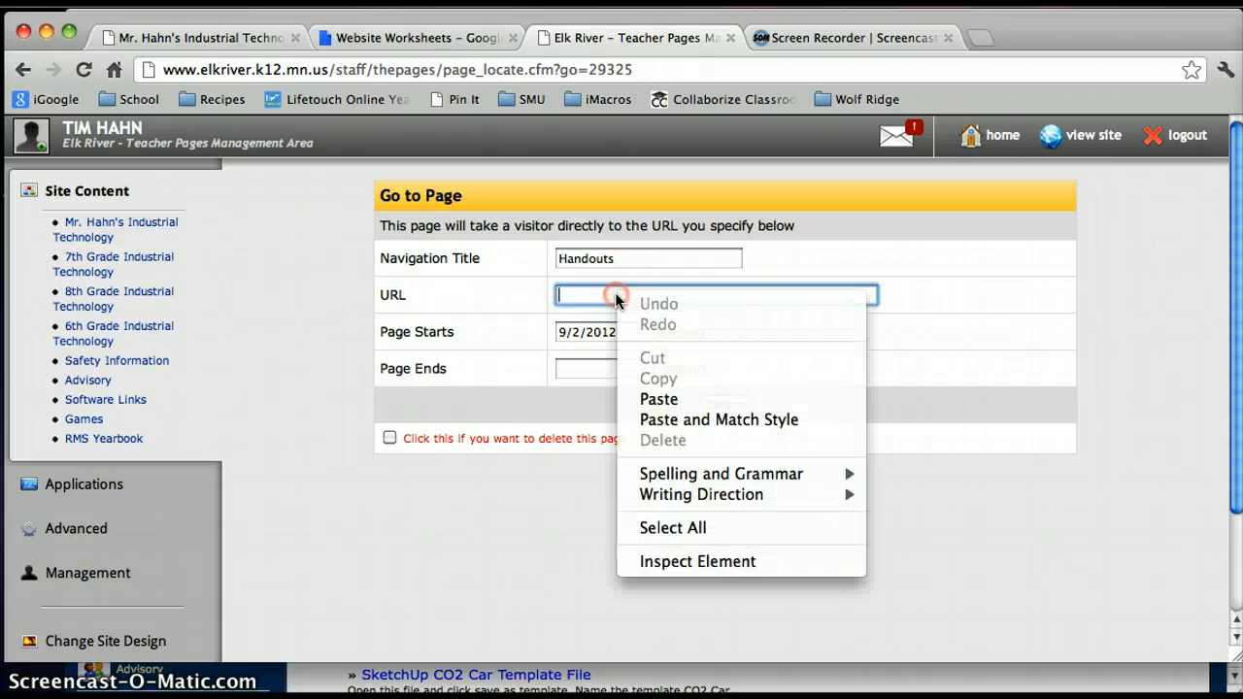
click(663, 399)
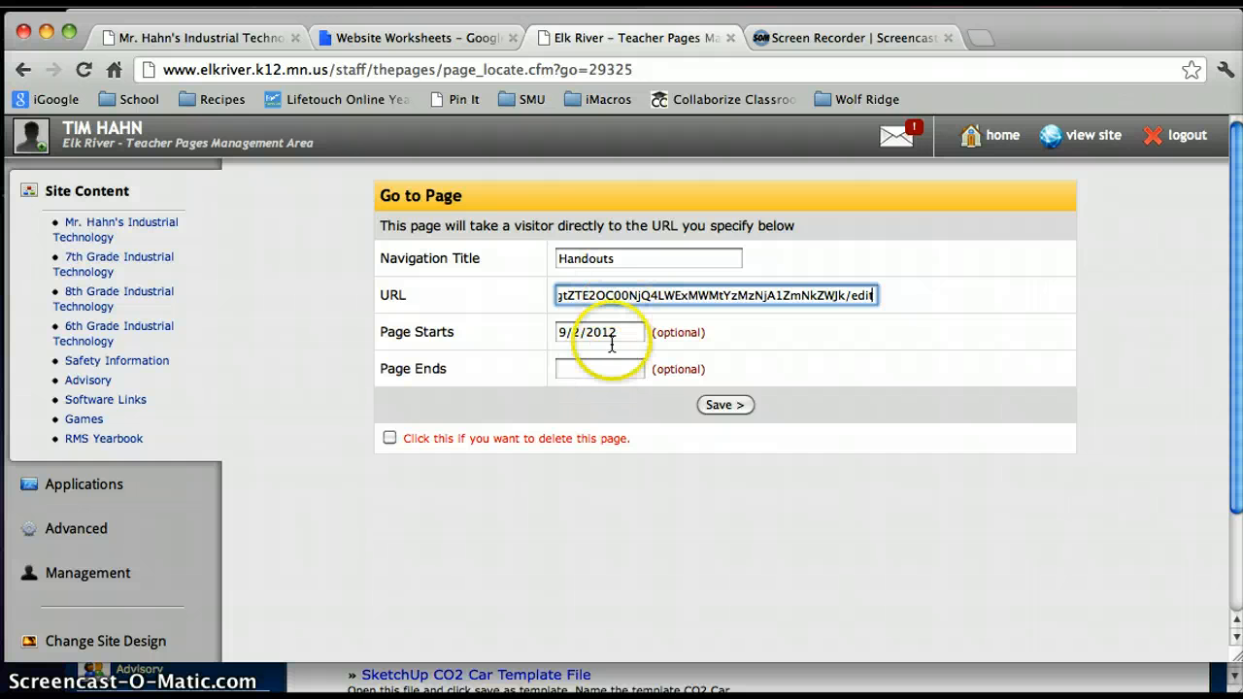
click(735, 411)
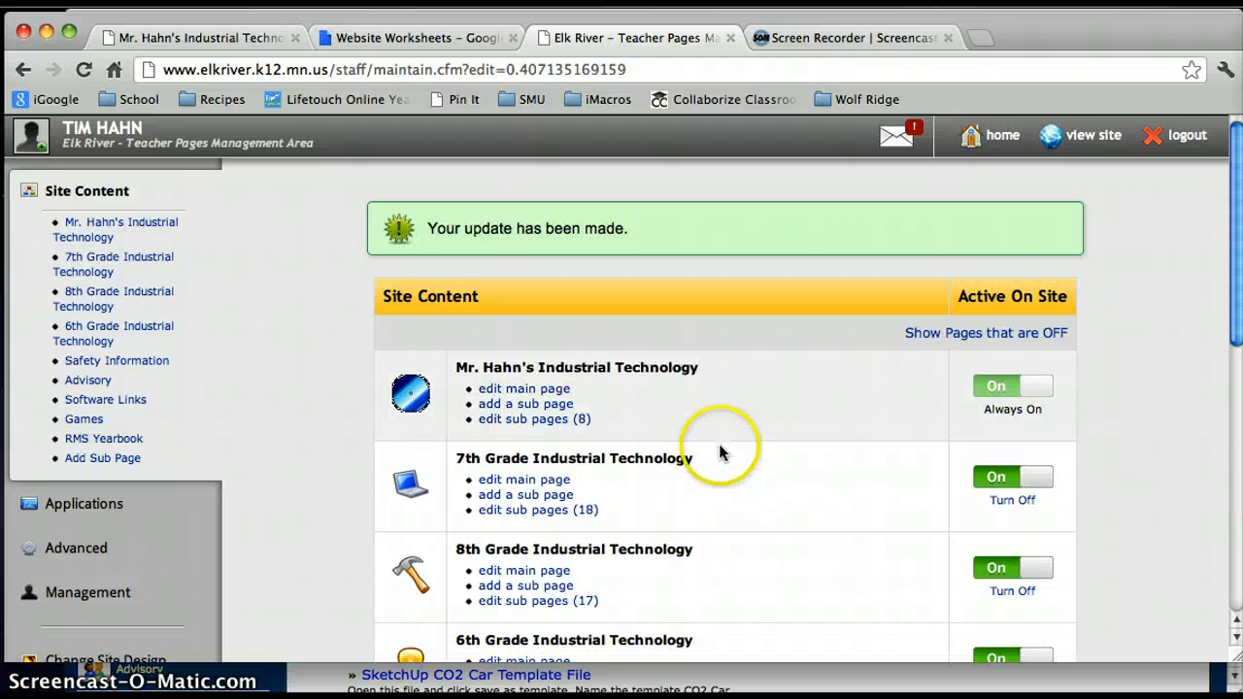
- Switch to Firefox, reload the public 7th Grade Industrial Technology page, and follow its new Handouts link to check the shared folder
click(283, 670)
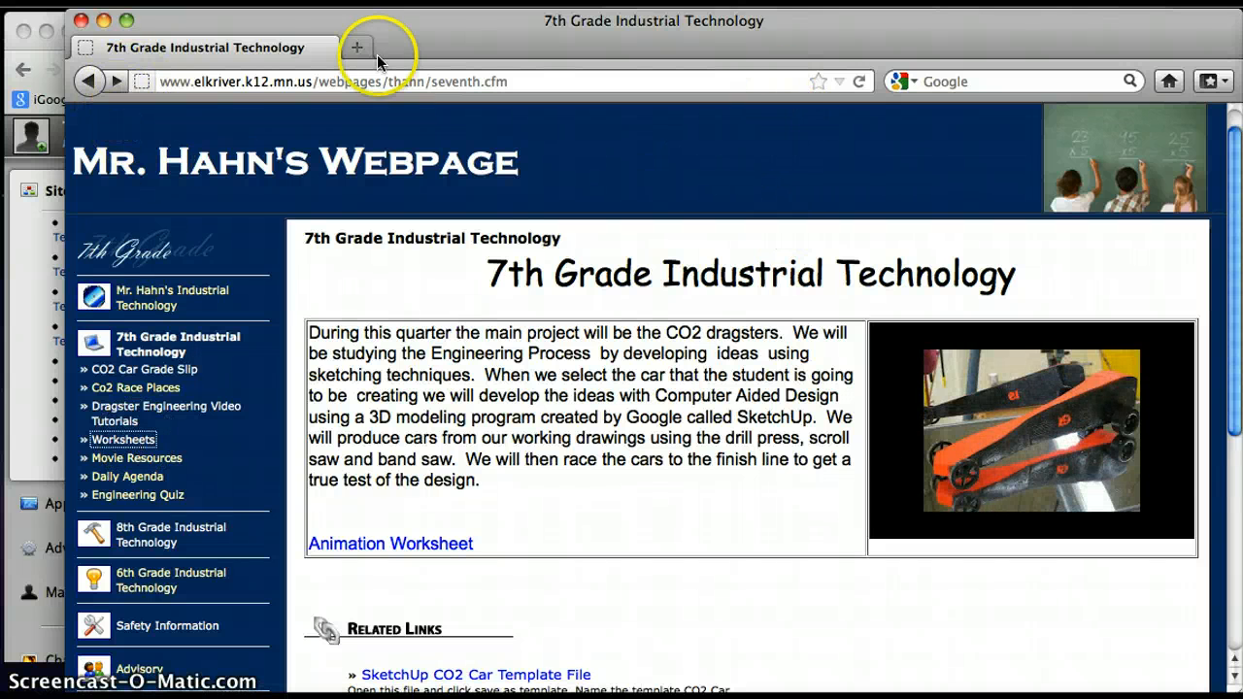
click(230, 80)
key(Return)
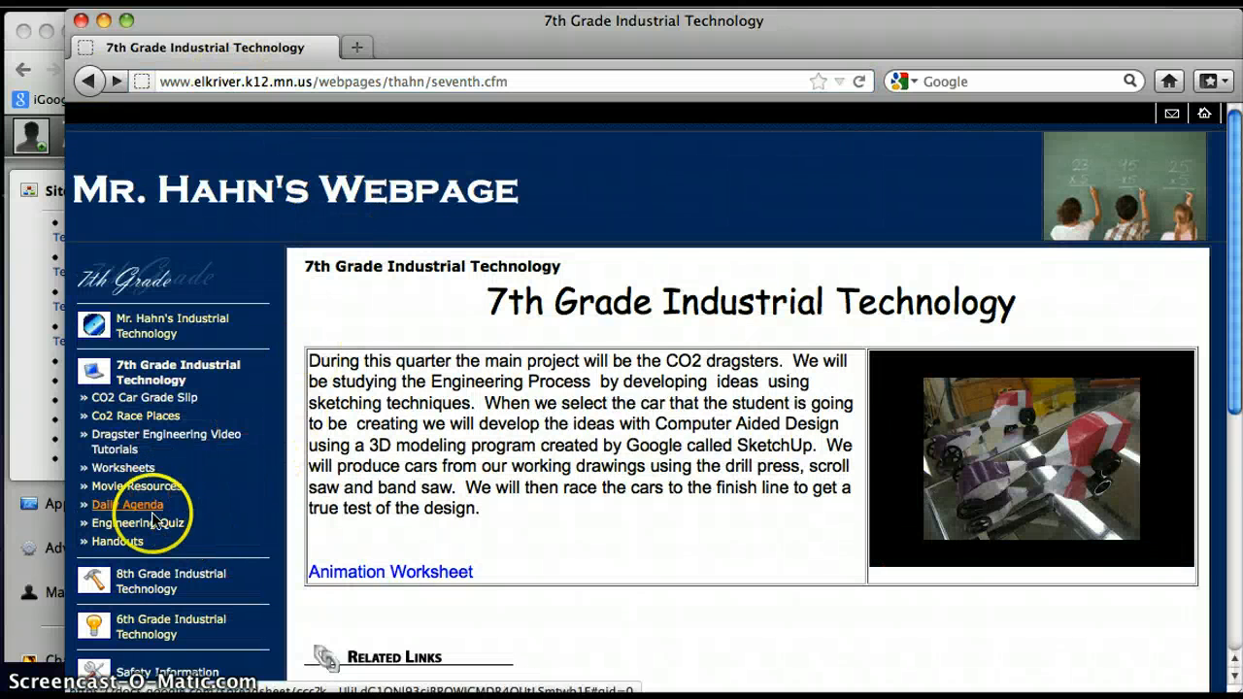
click(116, 546)
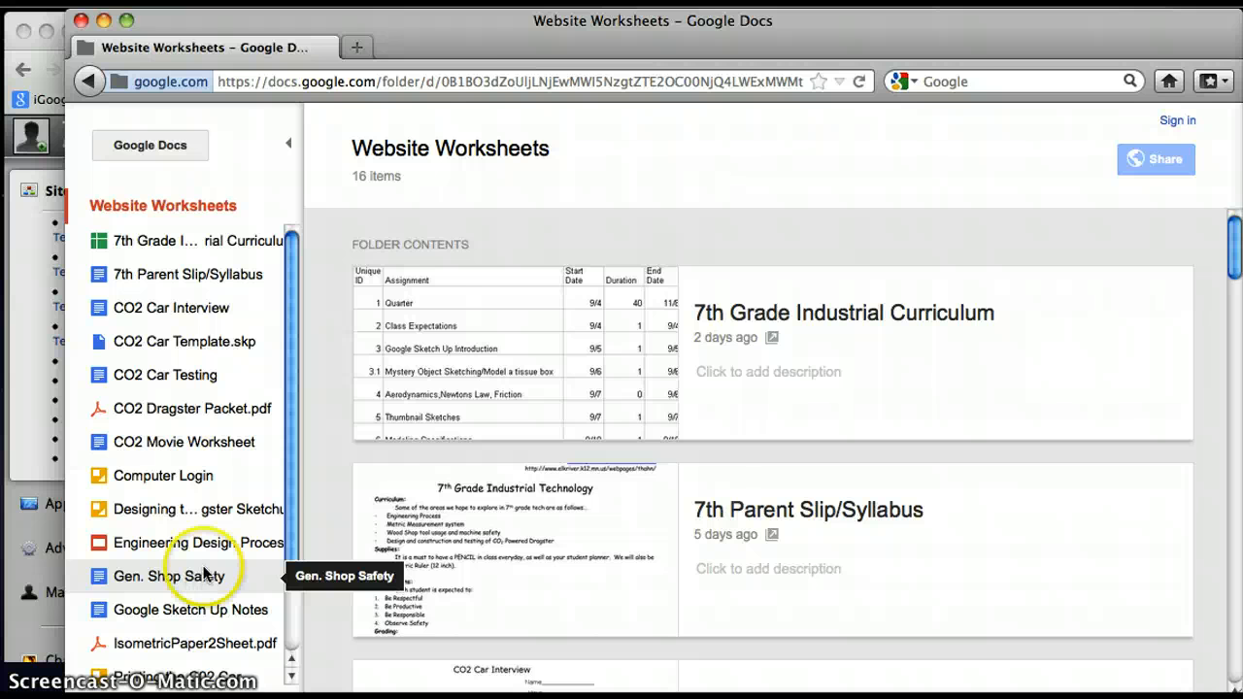
- Return to the Website Worksheets folder in Google Drive in Chrome, open the 7th Parent Slip/Syllabus document to view it, and close it
drag(411, 42, 507, 46)
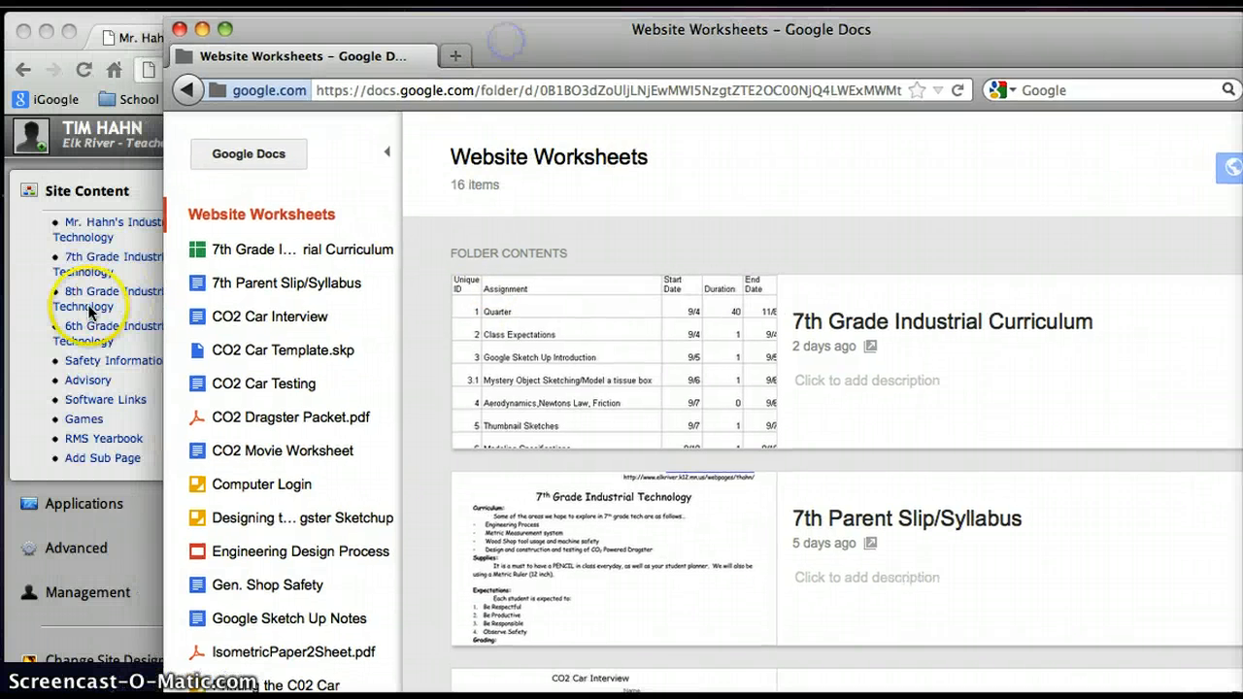
click(84, 305)
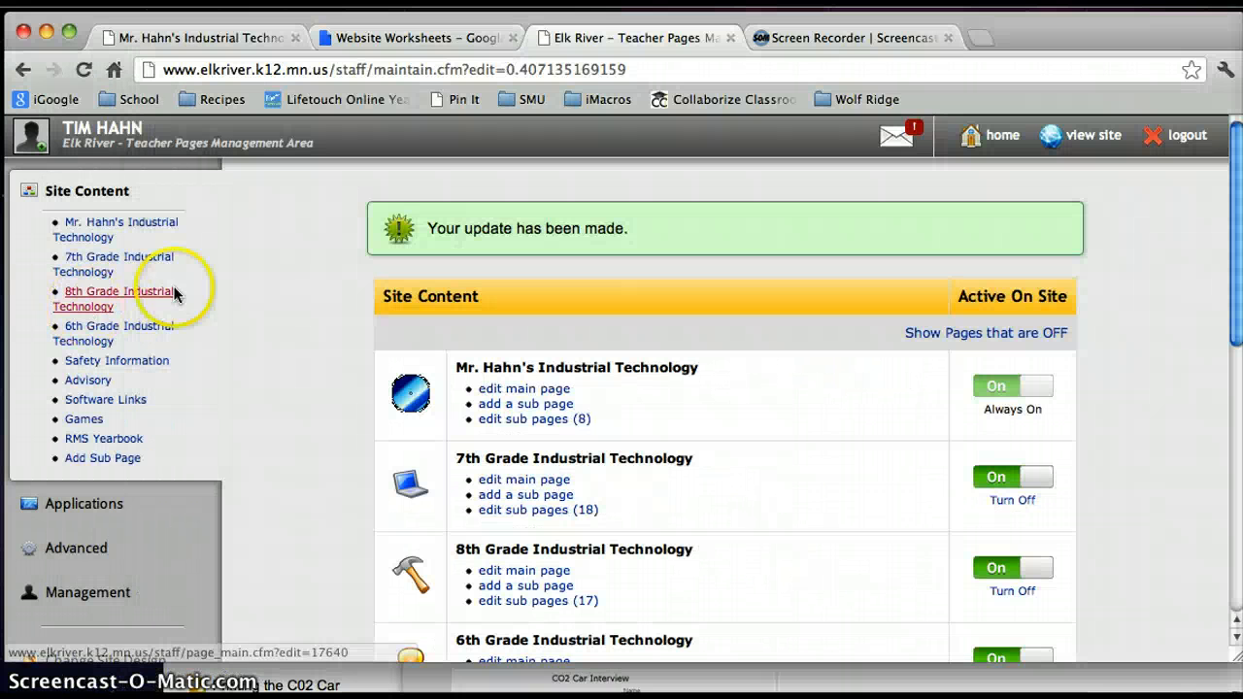
click(396, 37)
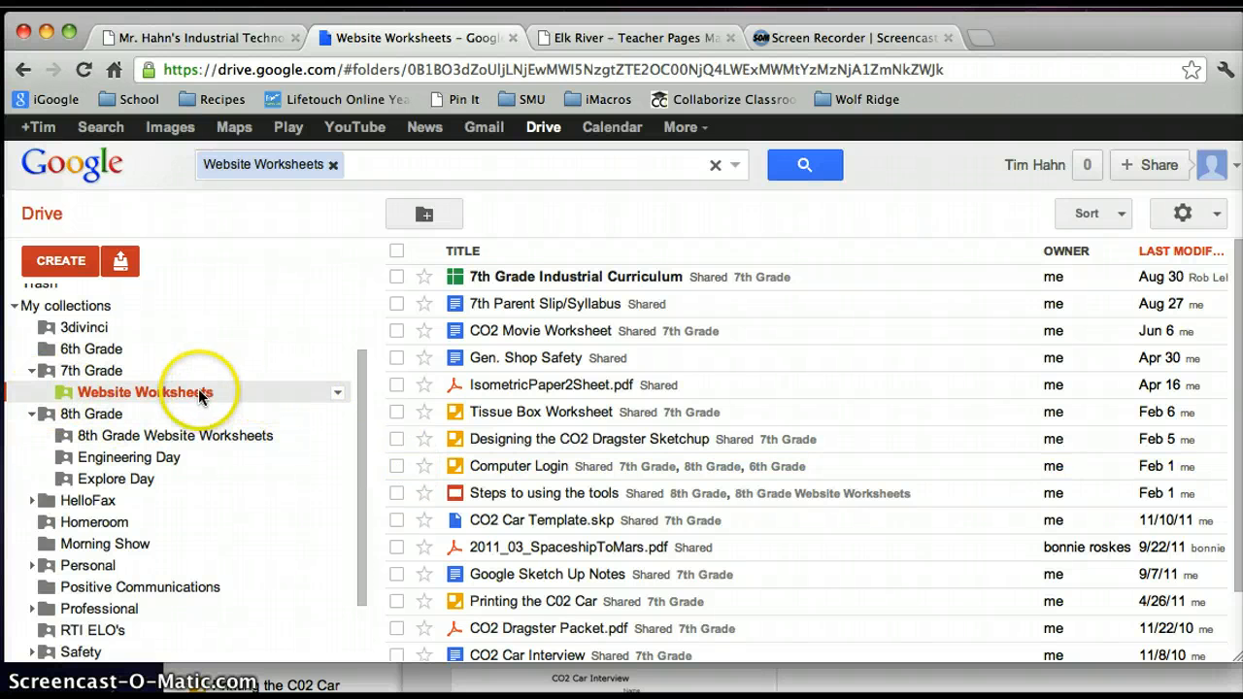
click(579, 307)
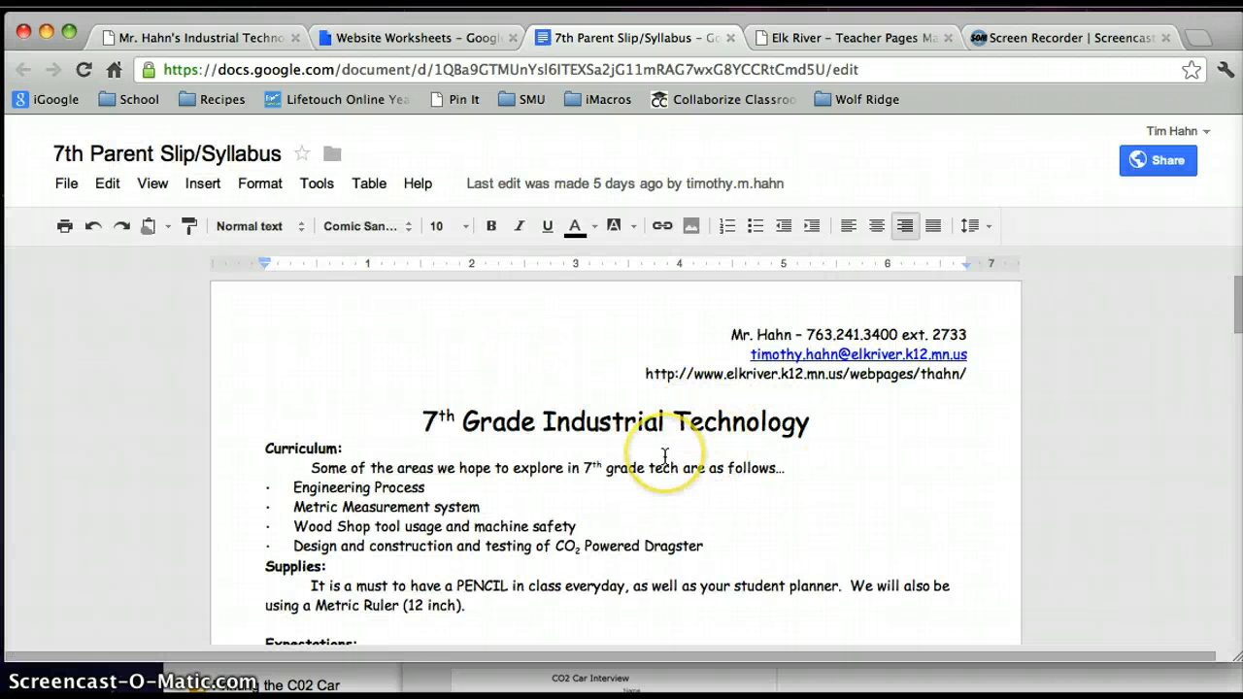
scroll(666, 456, down, 3)
click(391, 536)
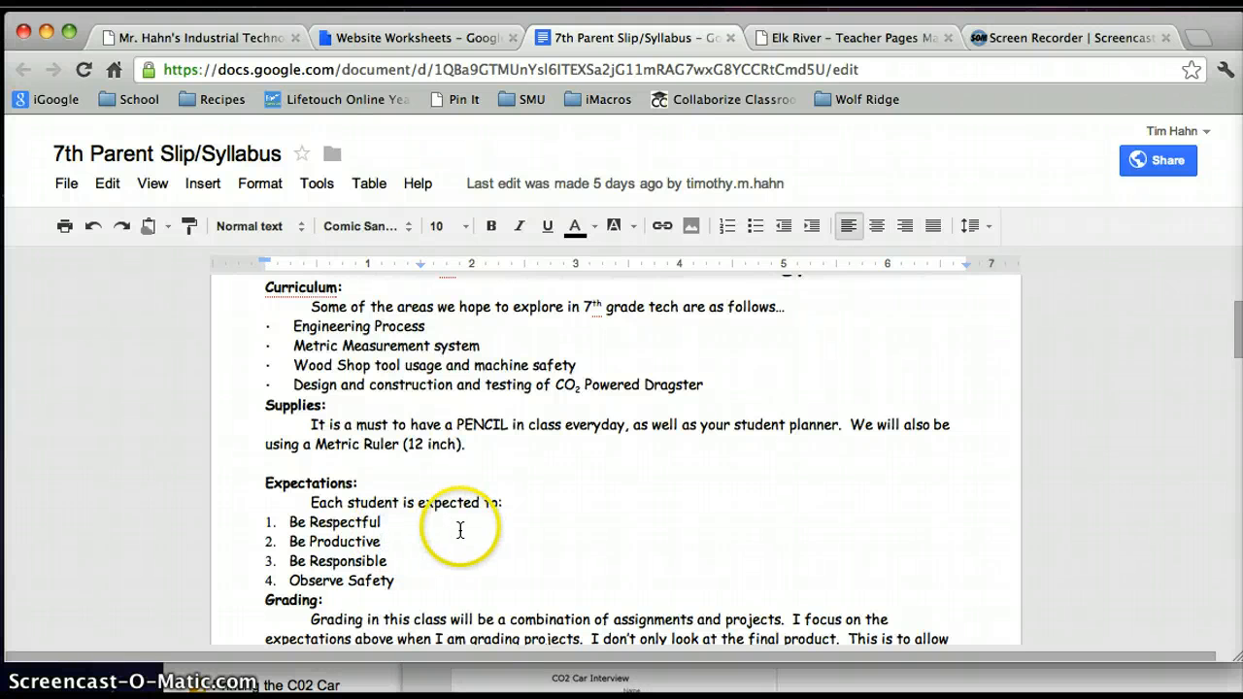
scroll(460, 532, up, 3)
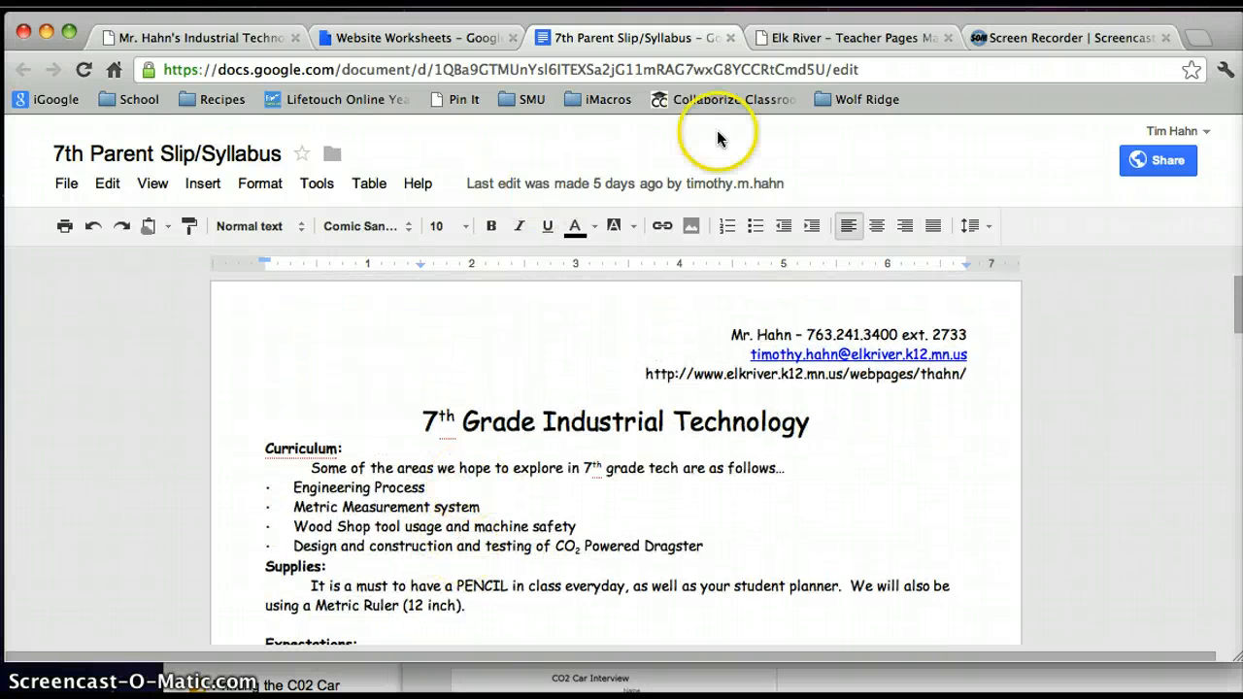
click(732, 37)
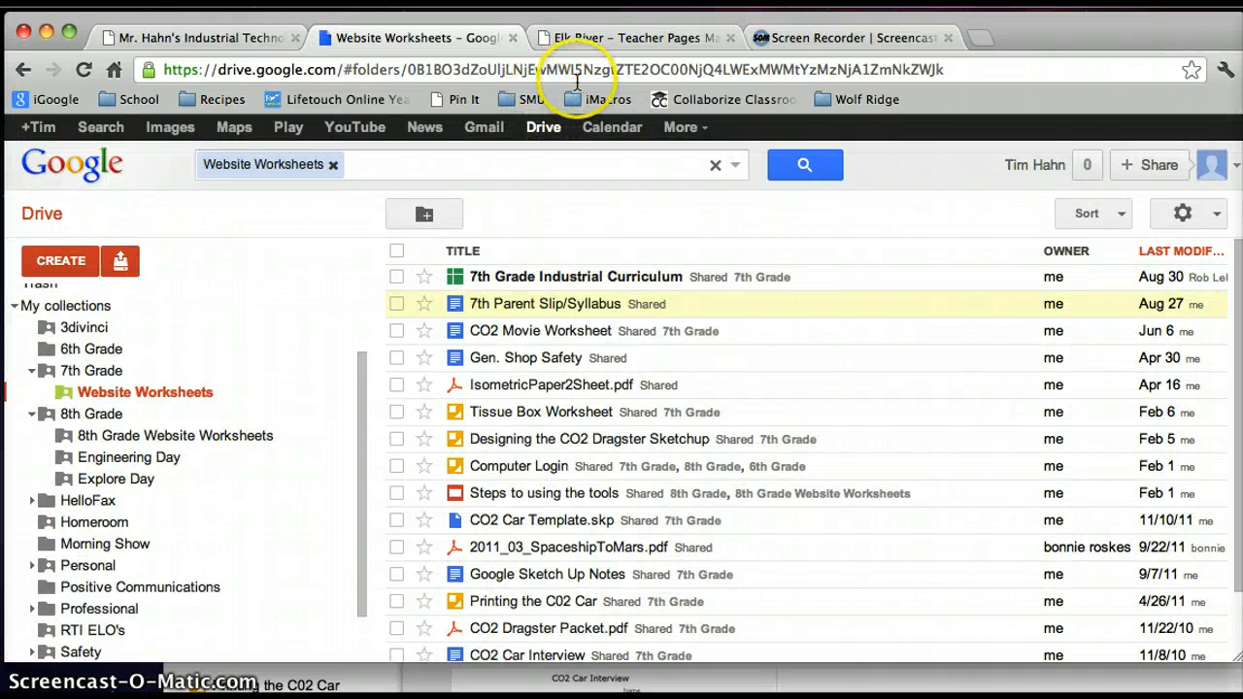
click(584, 38)
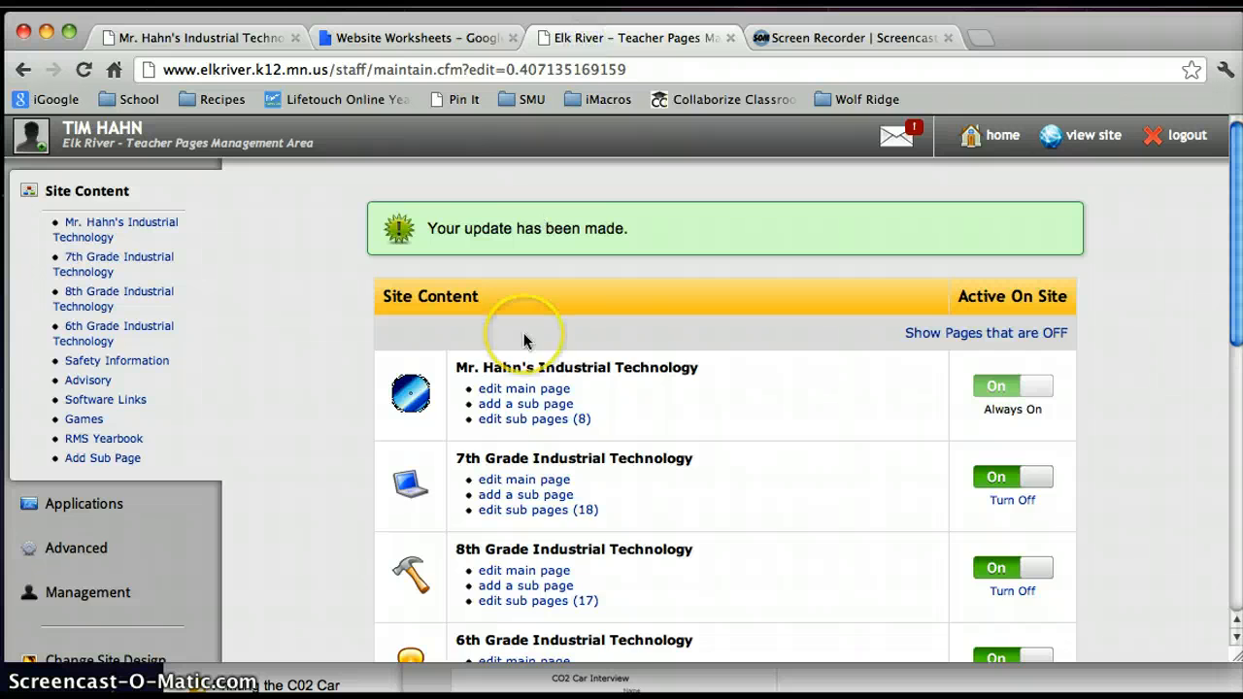
scroll(524, 339, down, 2)
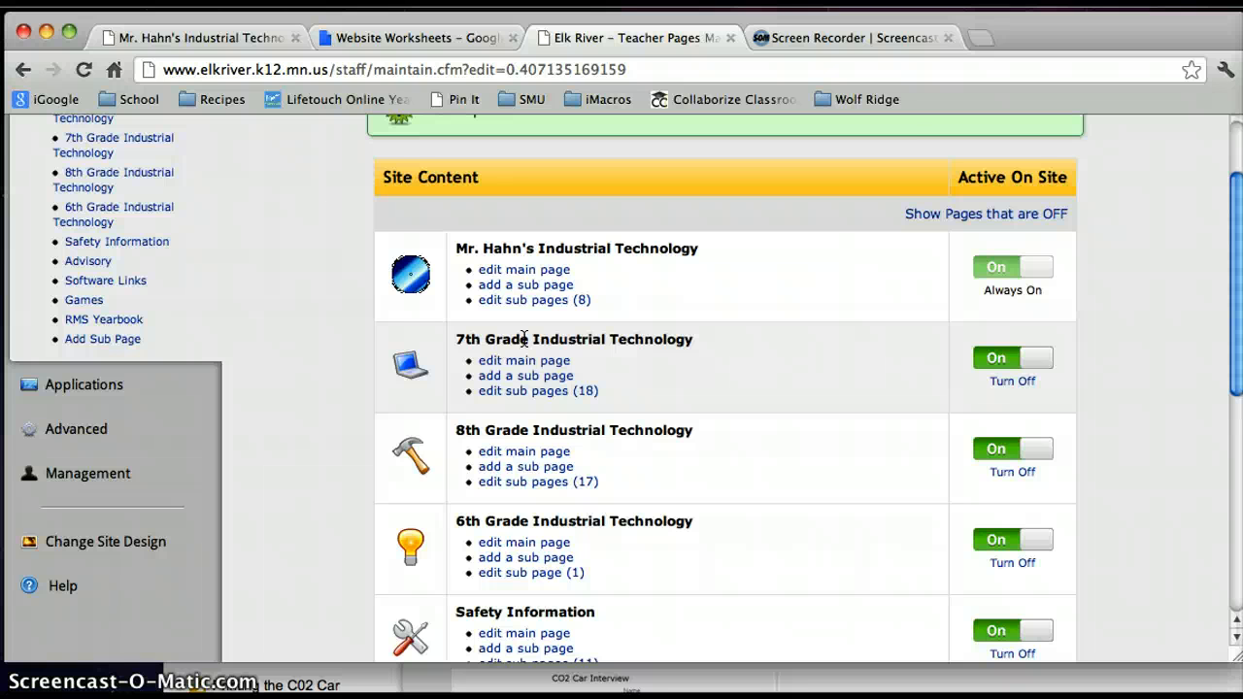
scroll(589, 335, up, 2)
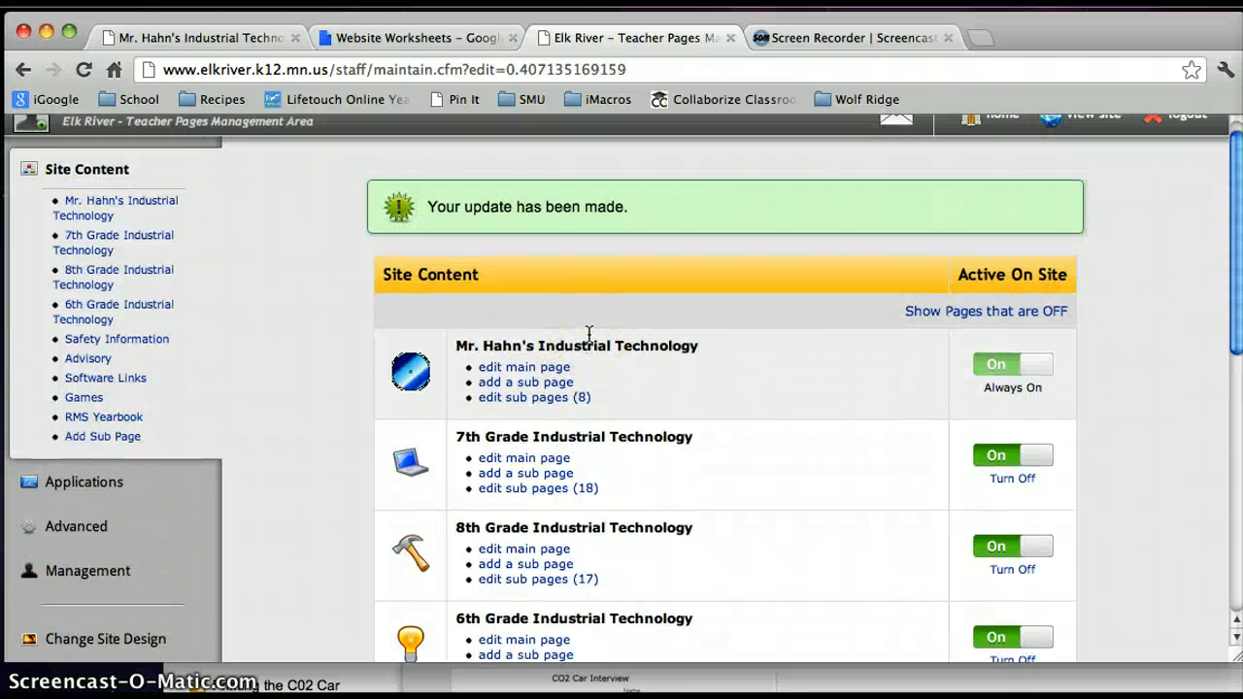
scroll(589, 335, down, 2)
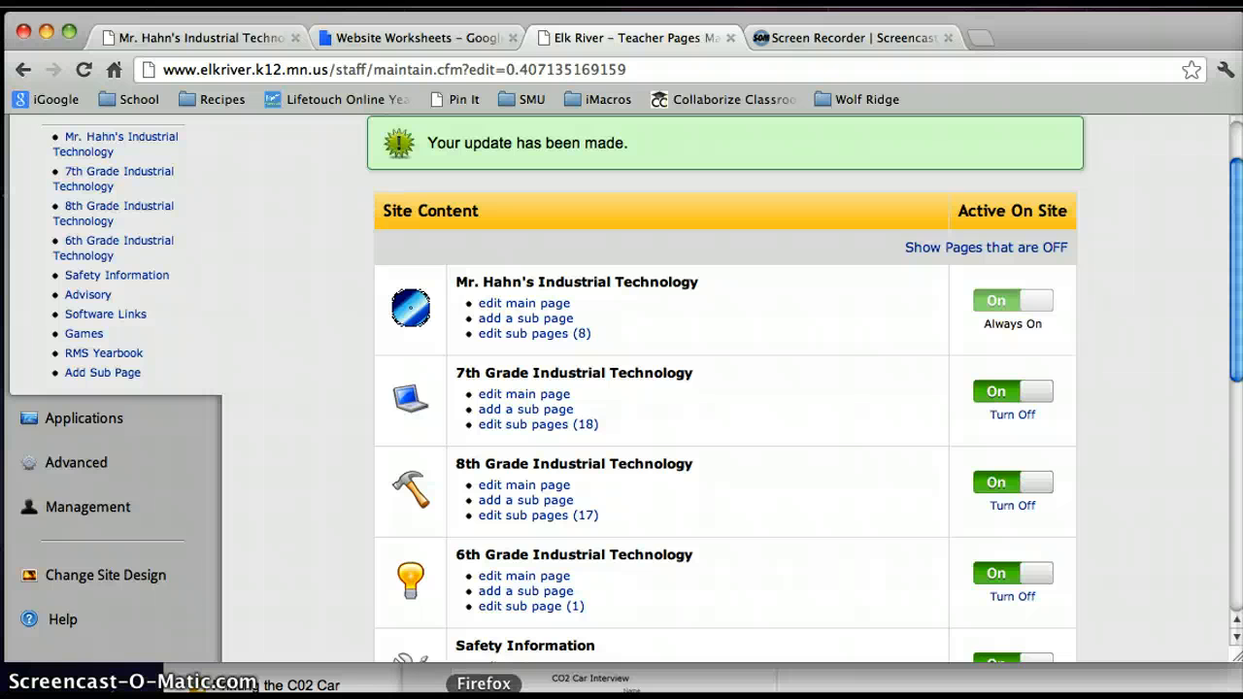
click(457, 693)
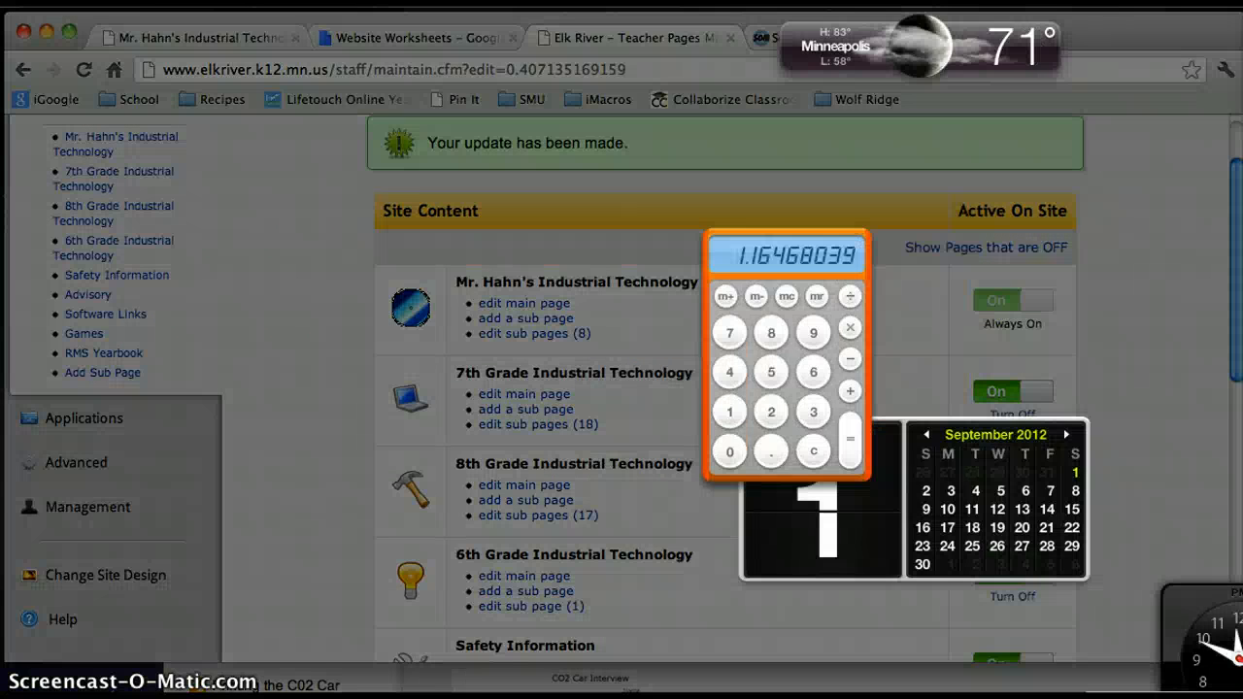
click(333, 610)
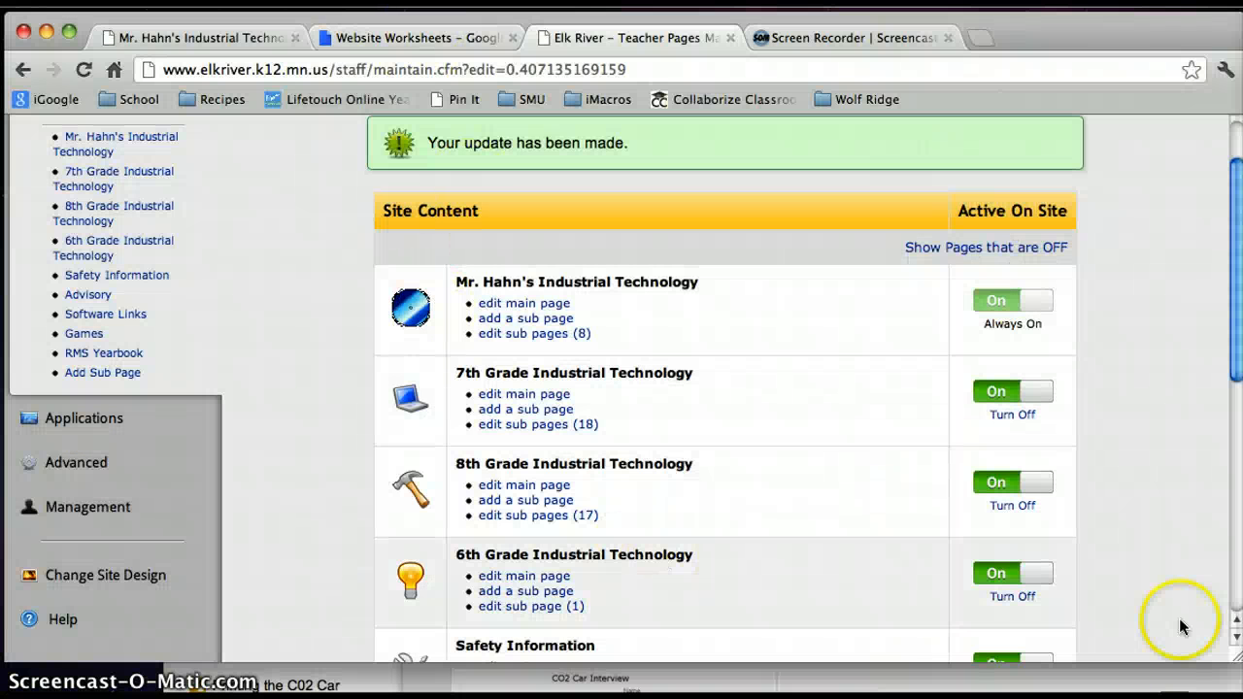